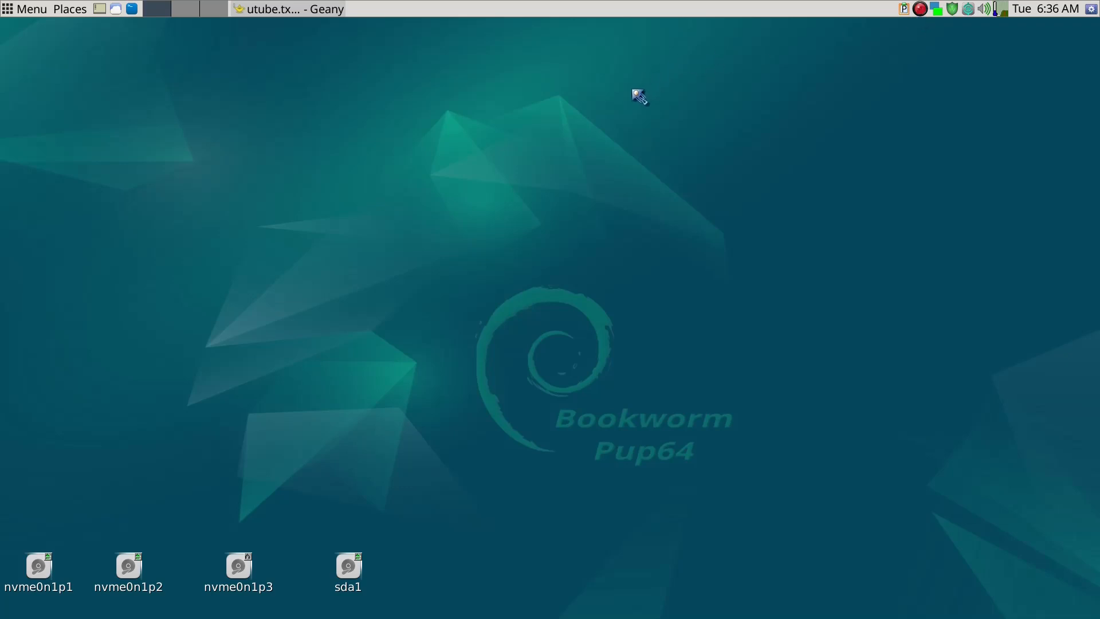
key("ctrl+space")
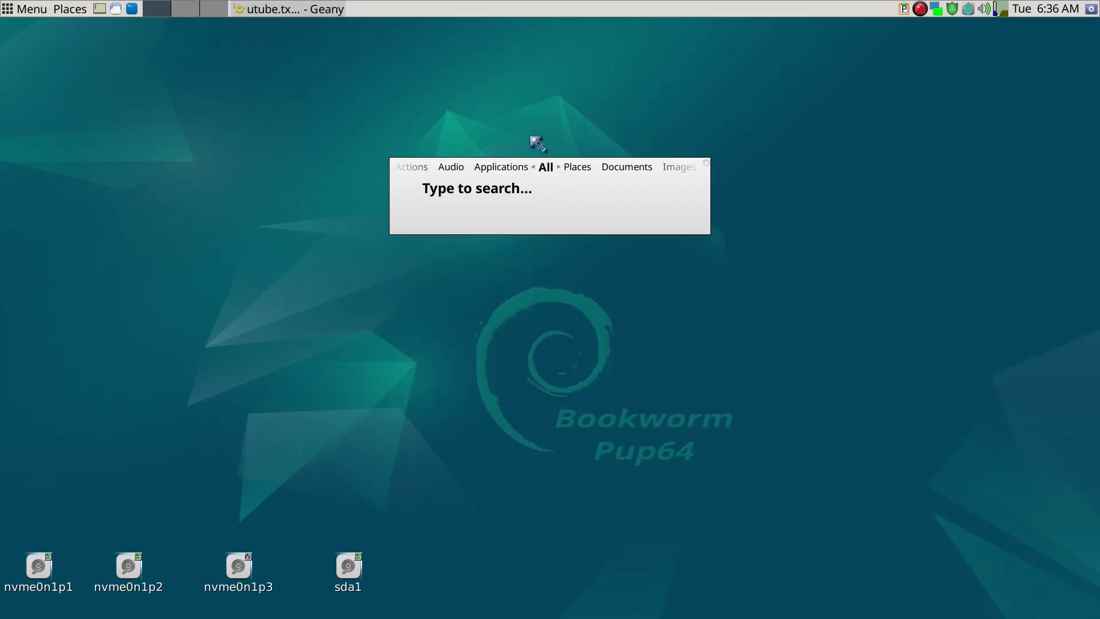
key("Escape")
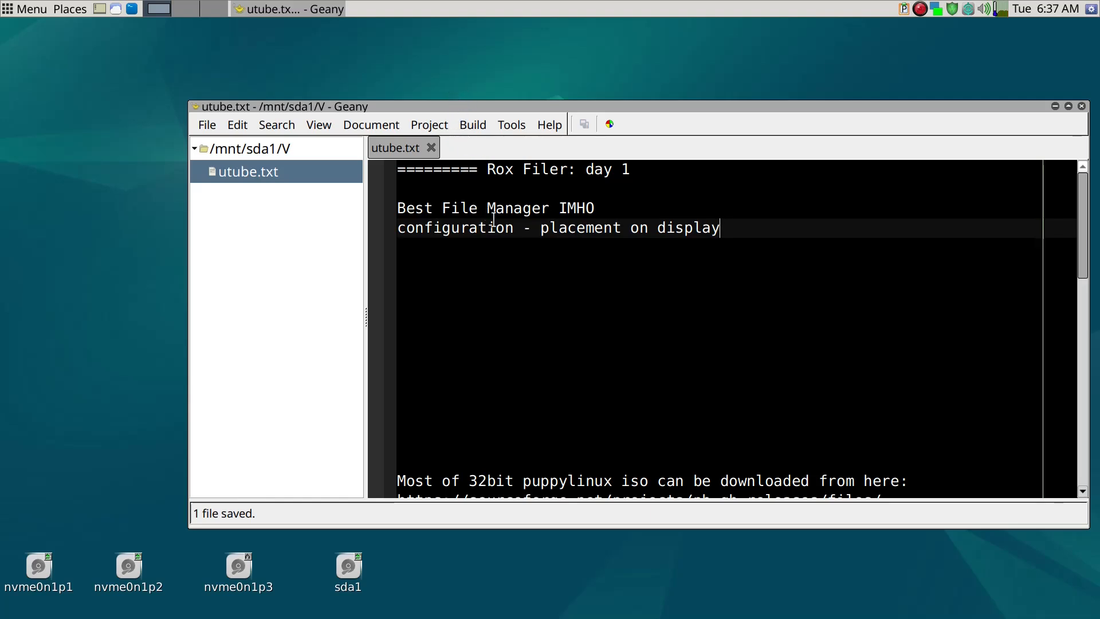
left_click(606, 213)
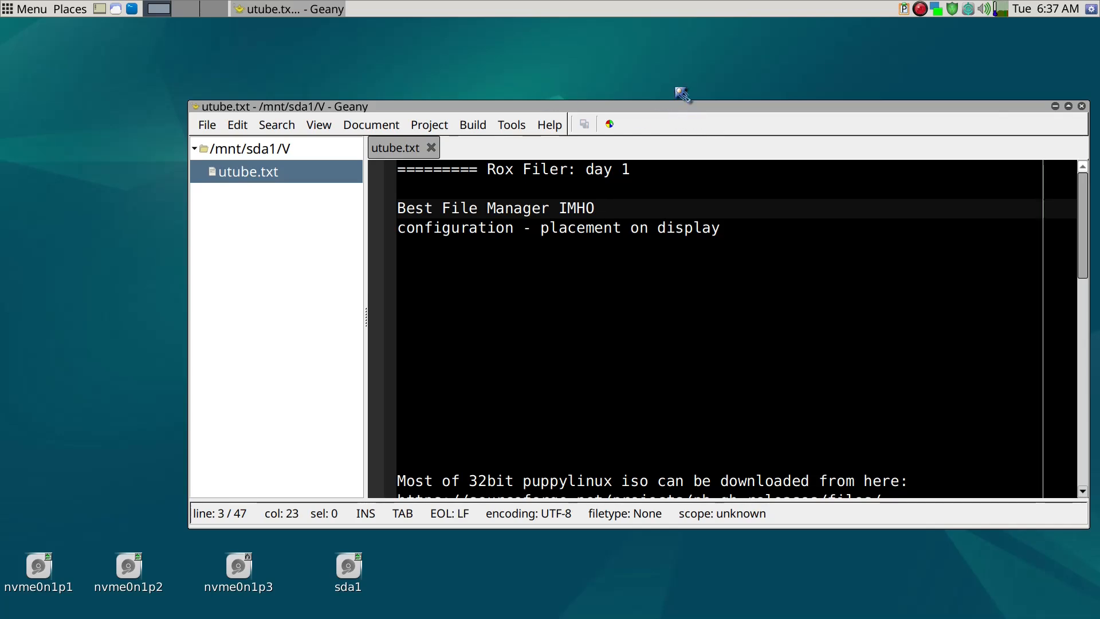
key("super+d")
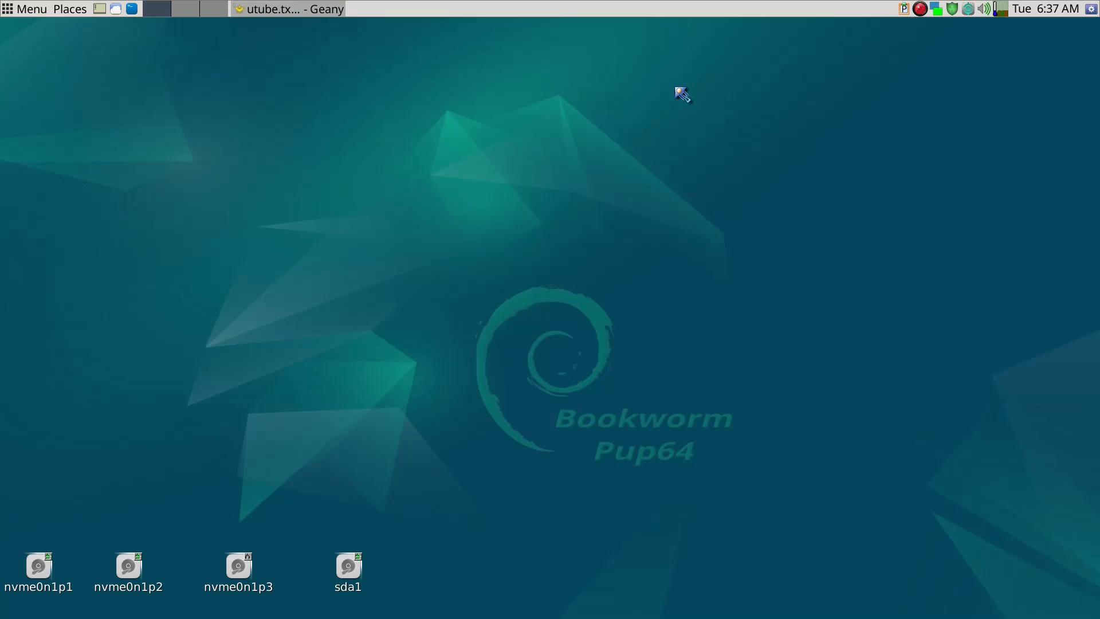
- Find "rox" with the application launcher, open ROX-Filer and shrink the home folder's icons to the small size
key("ctrl+space")
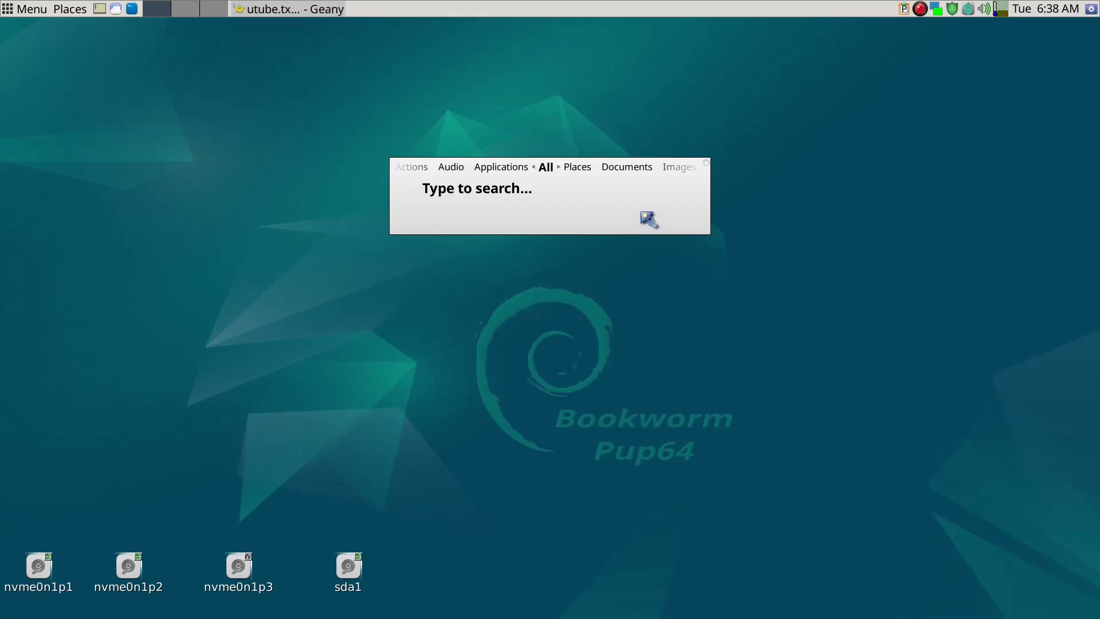
type("rox")
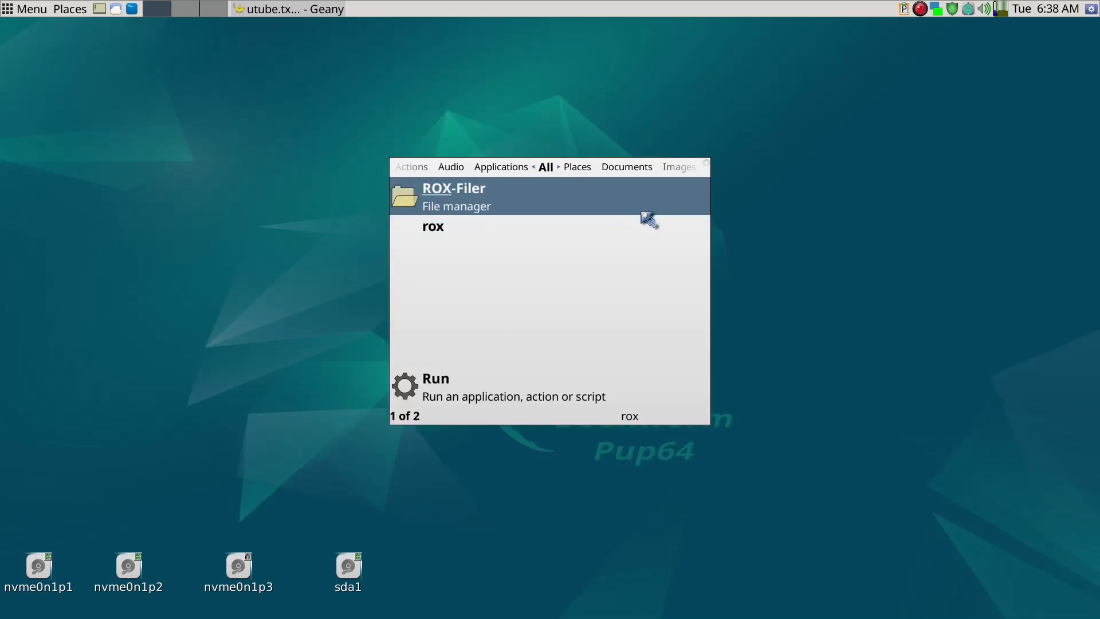
key("Return")
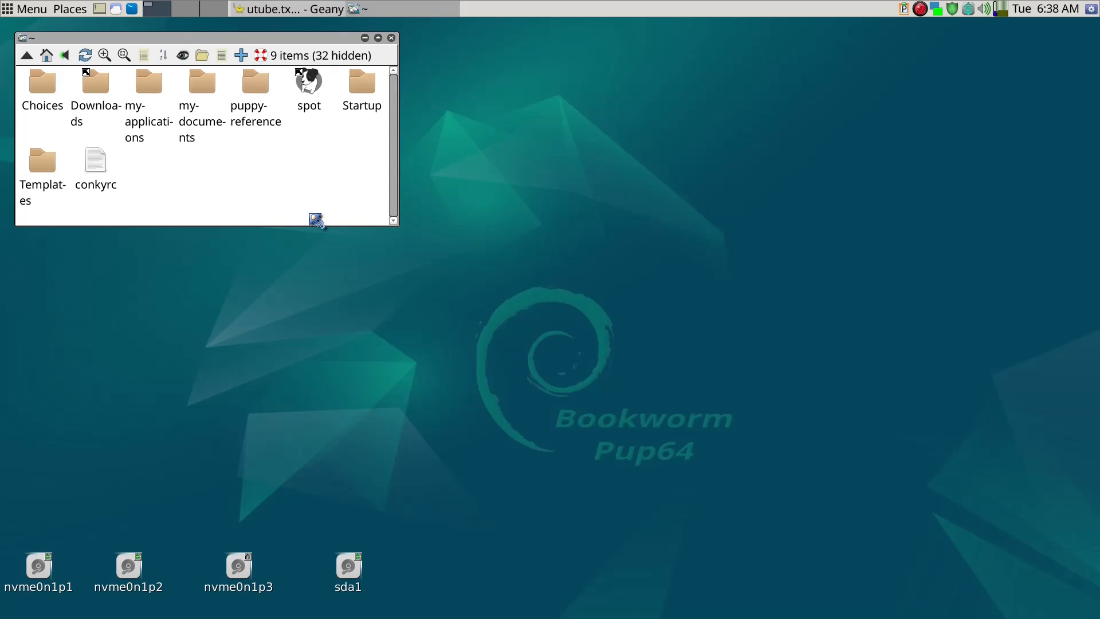
key("minus")
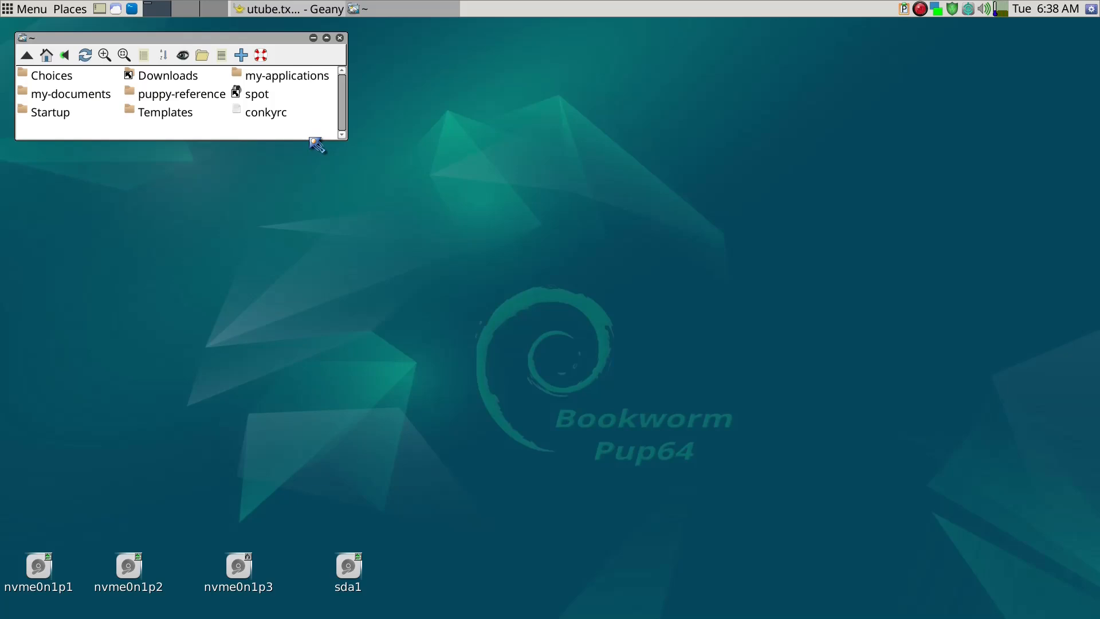
- Call up and dismiss the file manager's path entry, and switch hidden files in the home folder on and off again
key("slash")
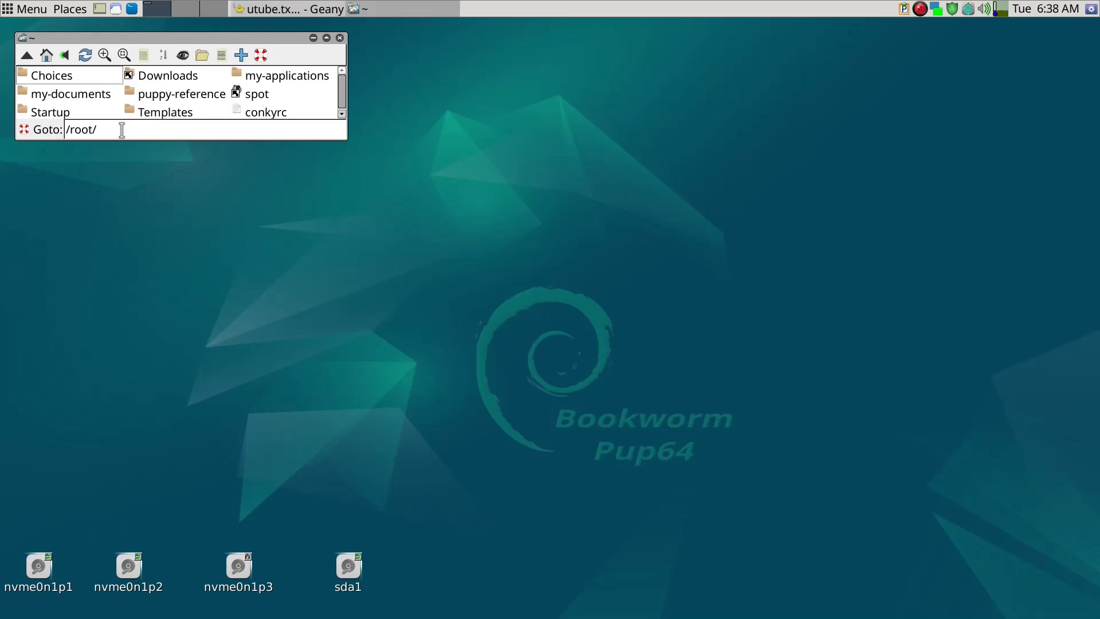
key("Escape")
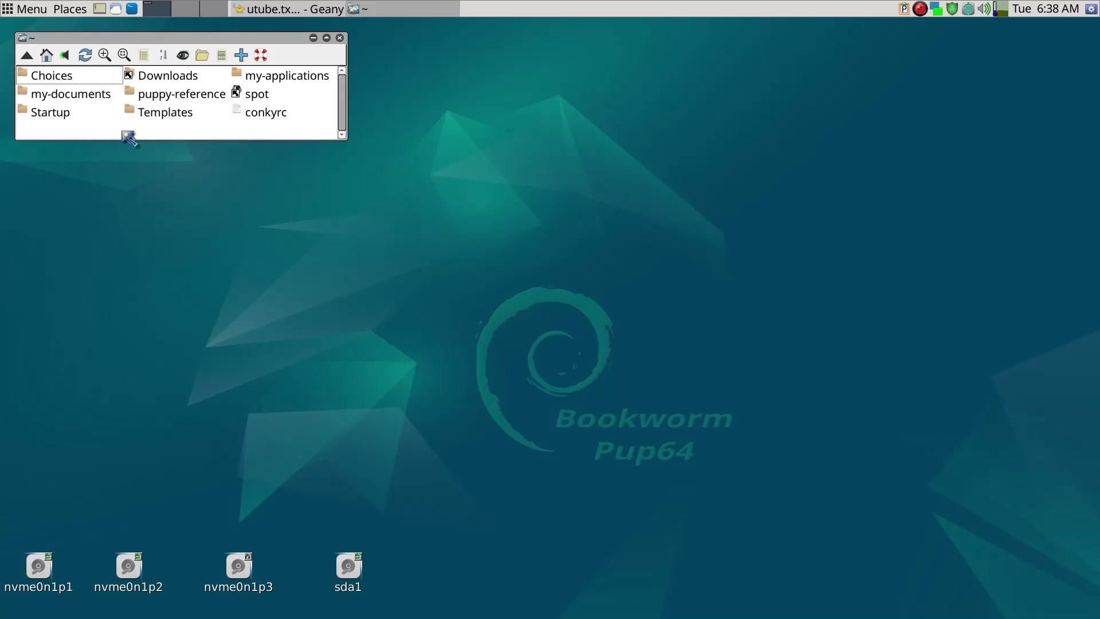
key("ctrl+h")
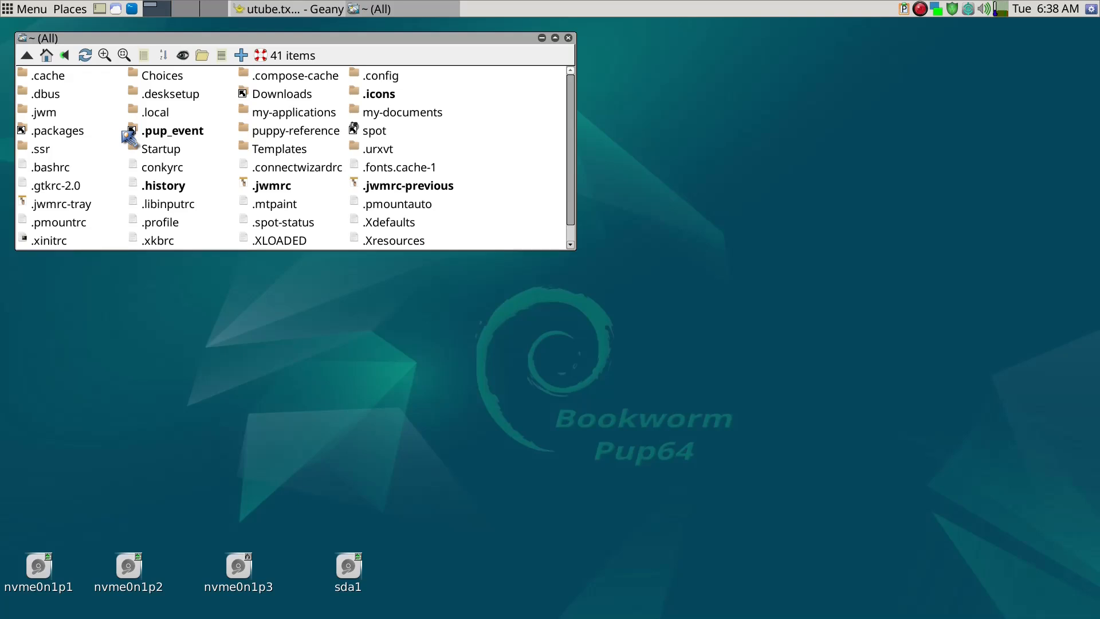
key("ctrl+h")
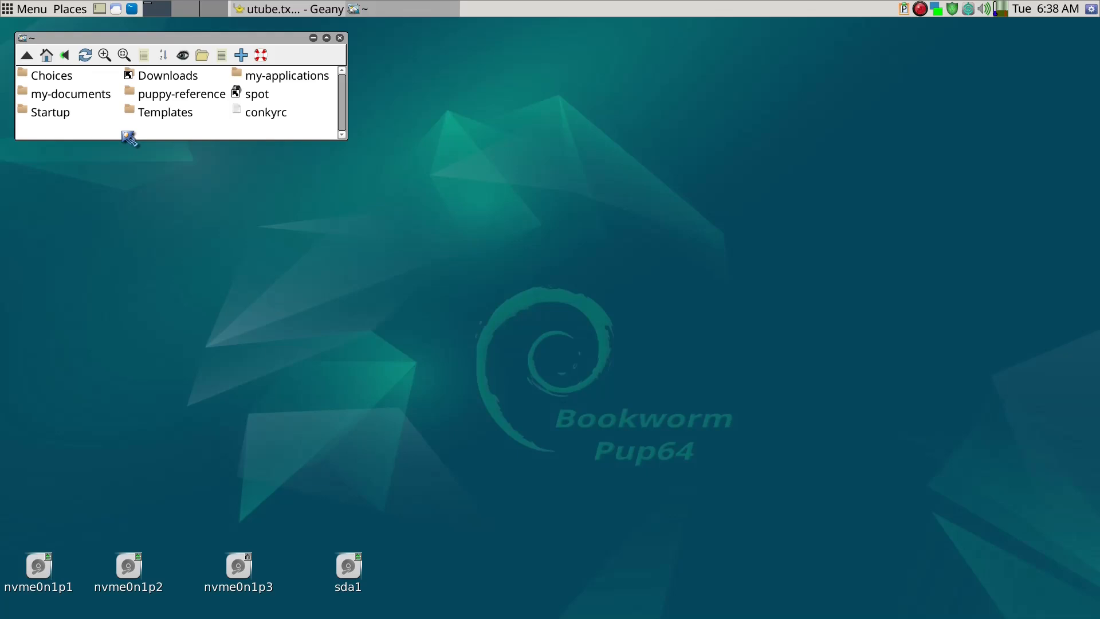
- Tile the file manager window on the right half and the left half of the display, maximise it, restore it and minimise it
key("super+Right")
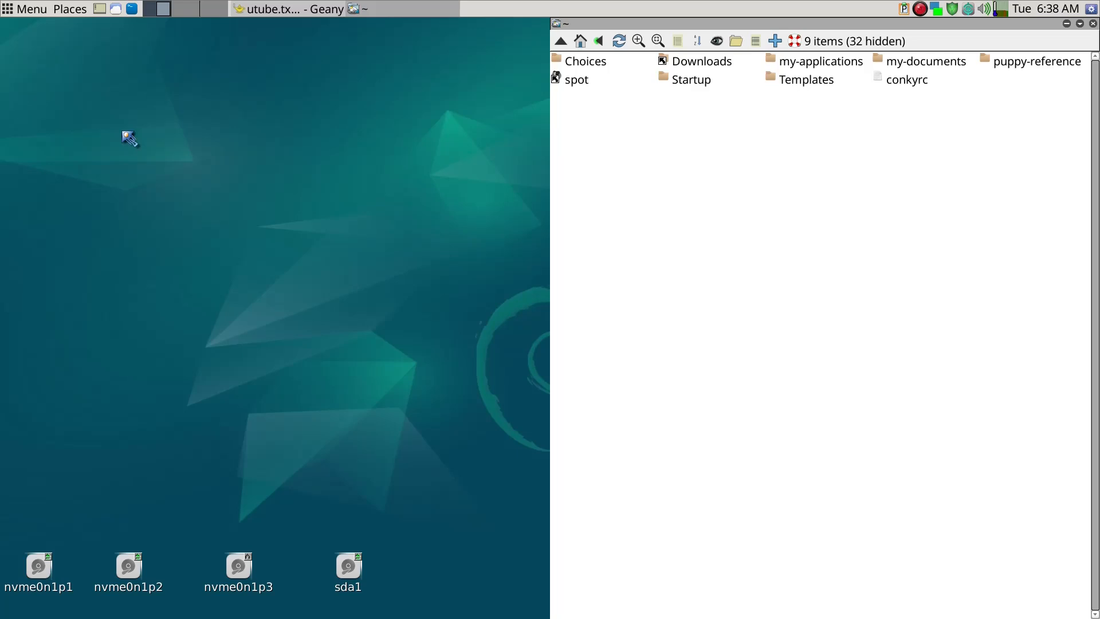
key("super+Left")
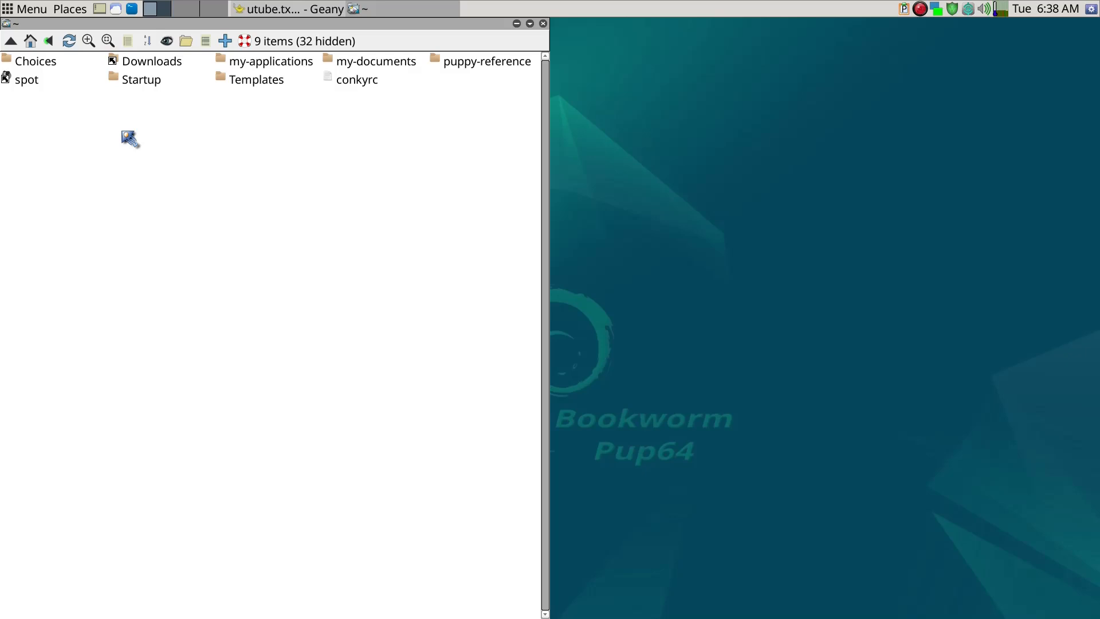
key("super+Up")
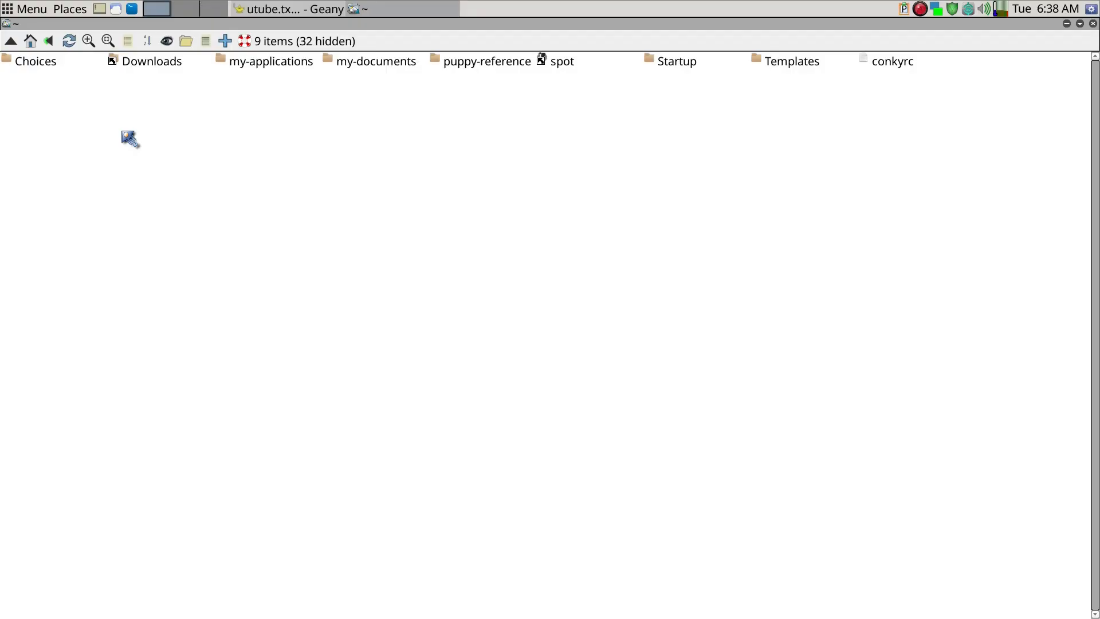
key("super+Down")
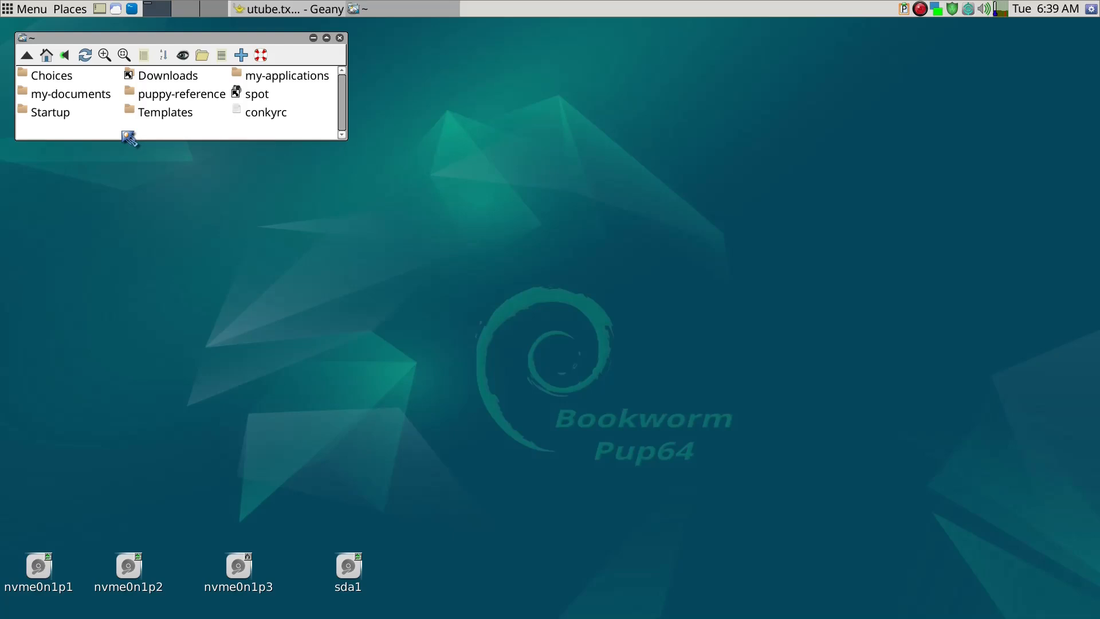
key("super+Down")
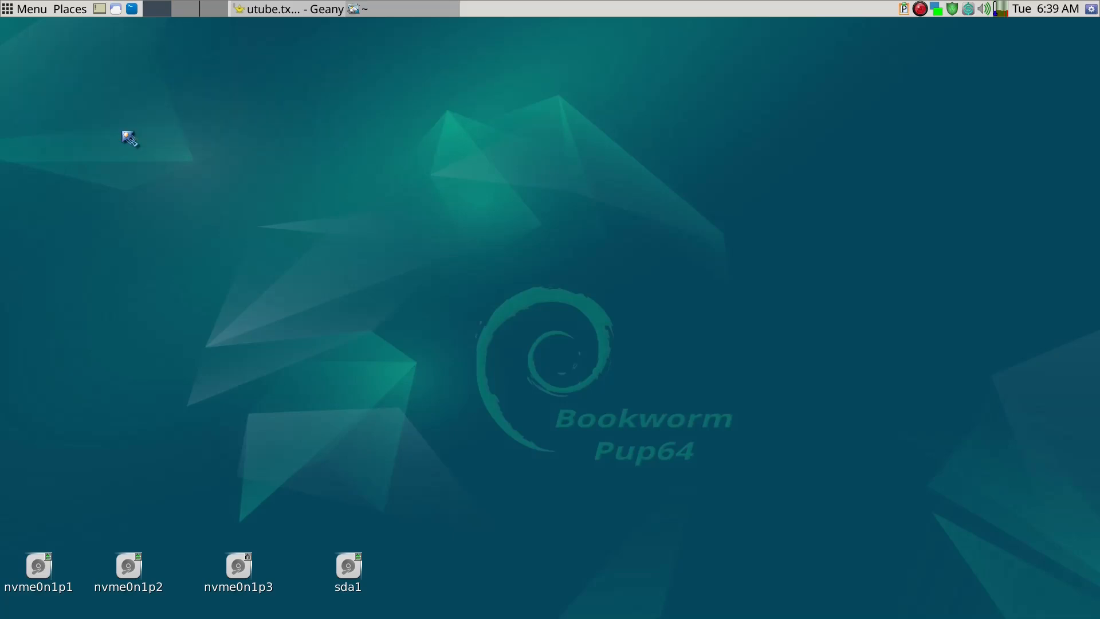
- Bring back the utube.txt notes and the file manager, switch focus between the two windows, and minimise the notes window
key("alt+Tab")
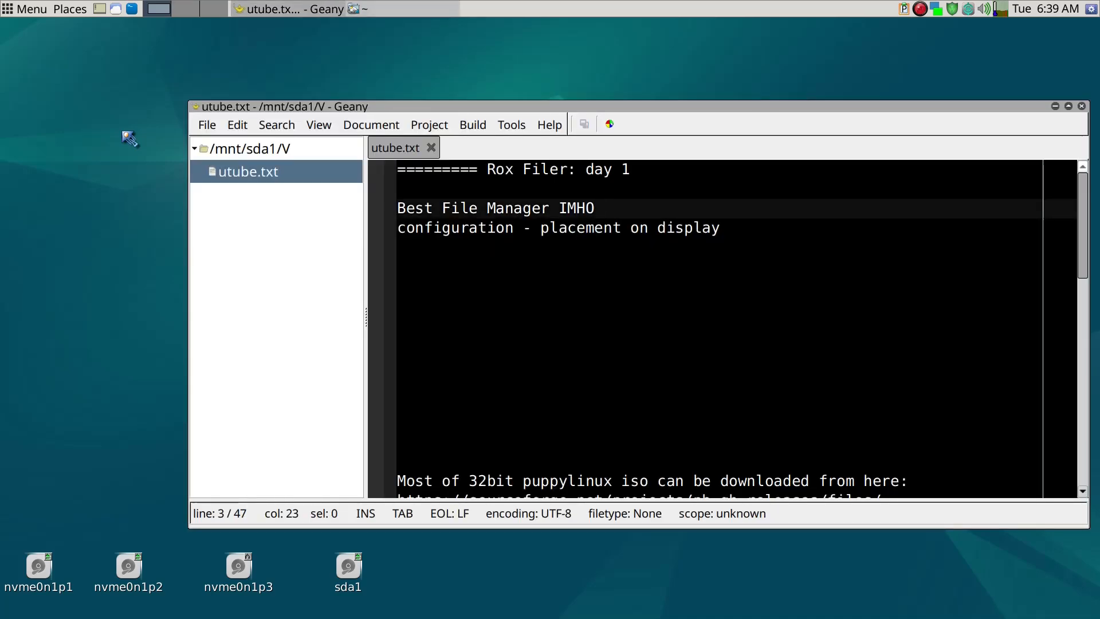
key("alt+Tab")
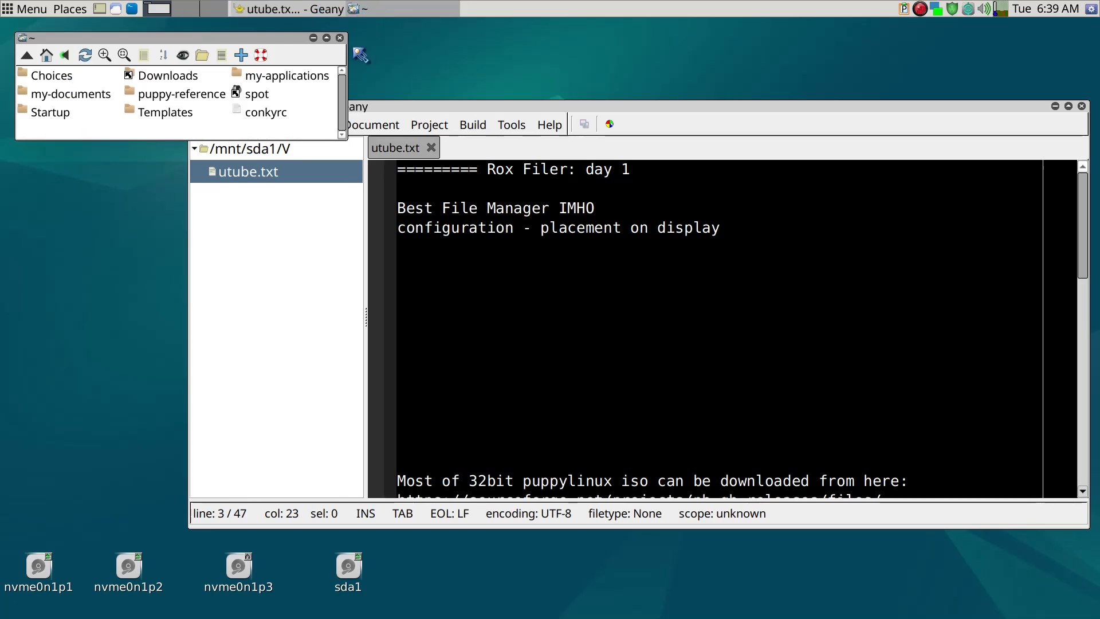
left_click(596, 108)
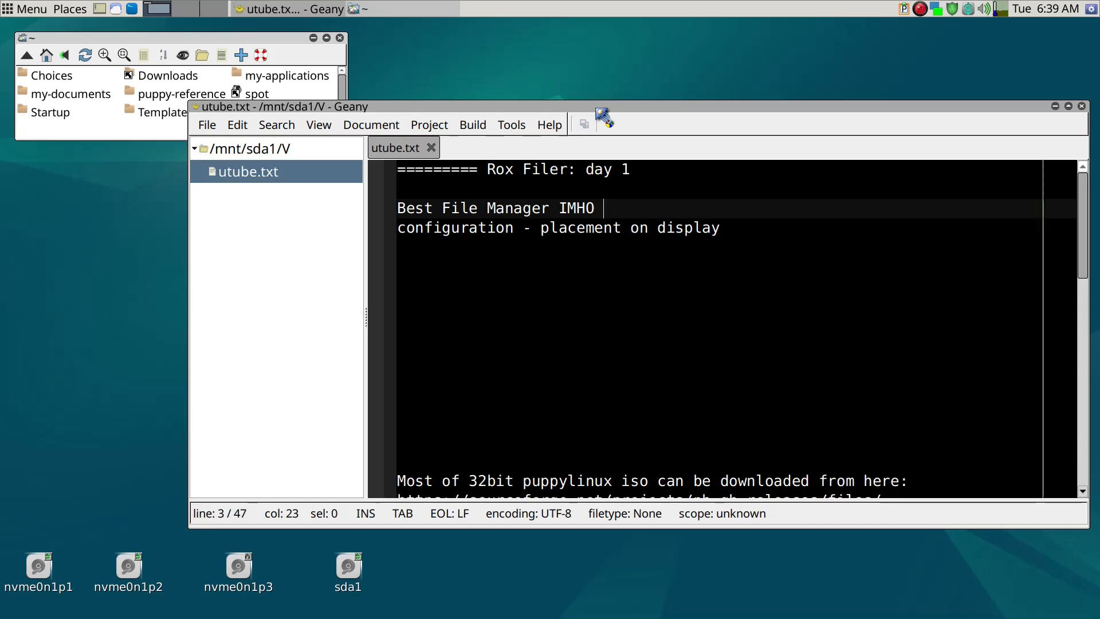
key("alt+Tab")
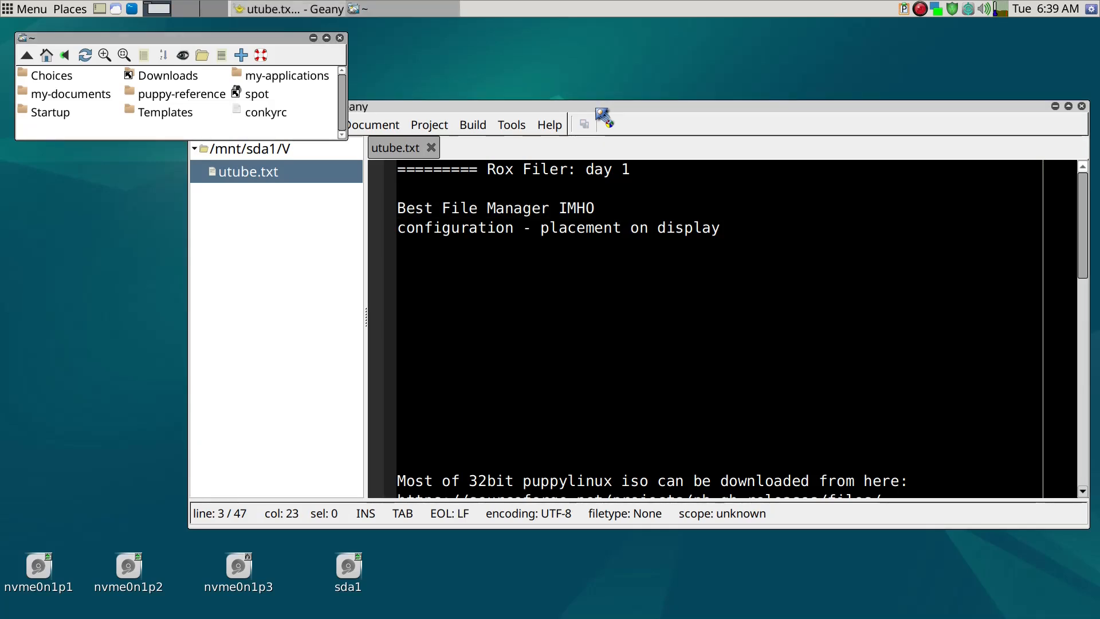
key("alt+Tab")
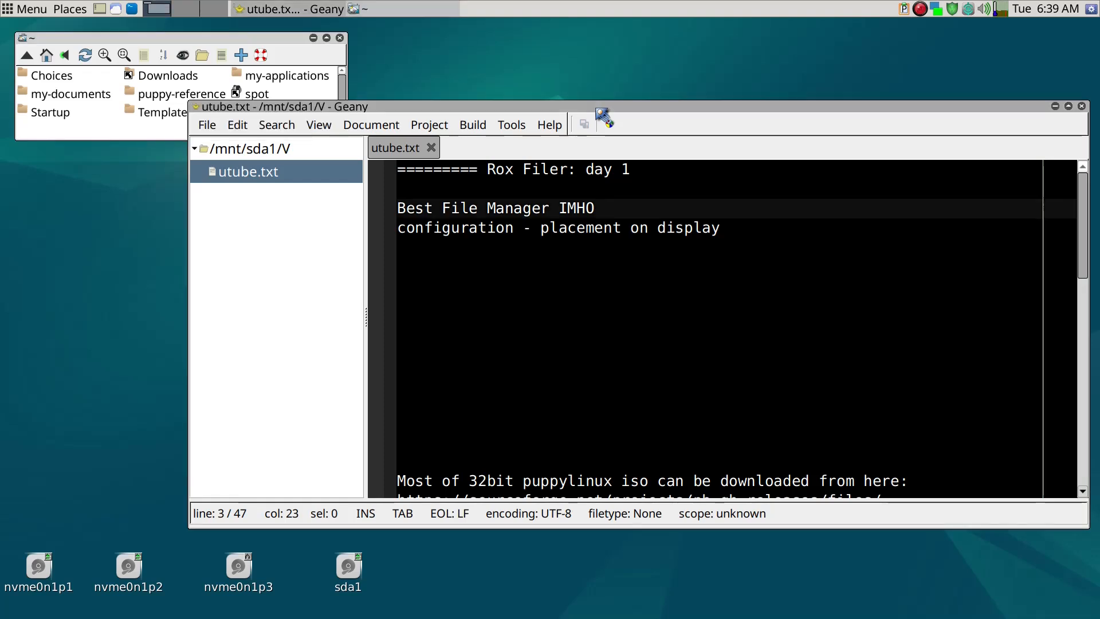
left_click(1056, 107)
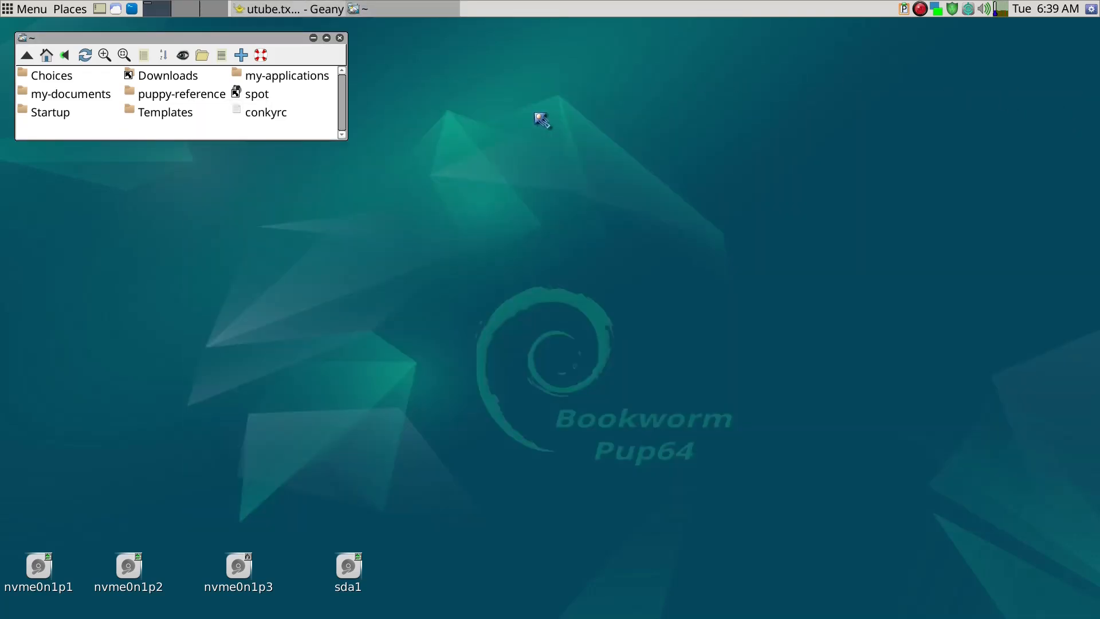
- Show the hidden files in the home folder and move the file manager window to the upper middle of the desktop
left_click_drag(287, 50, 531, 118)
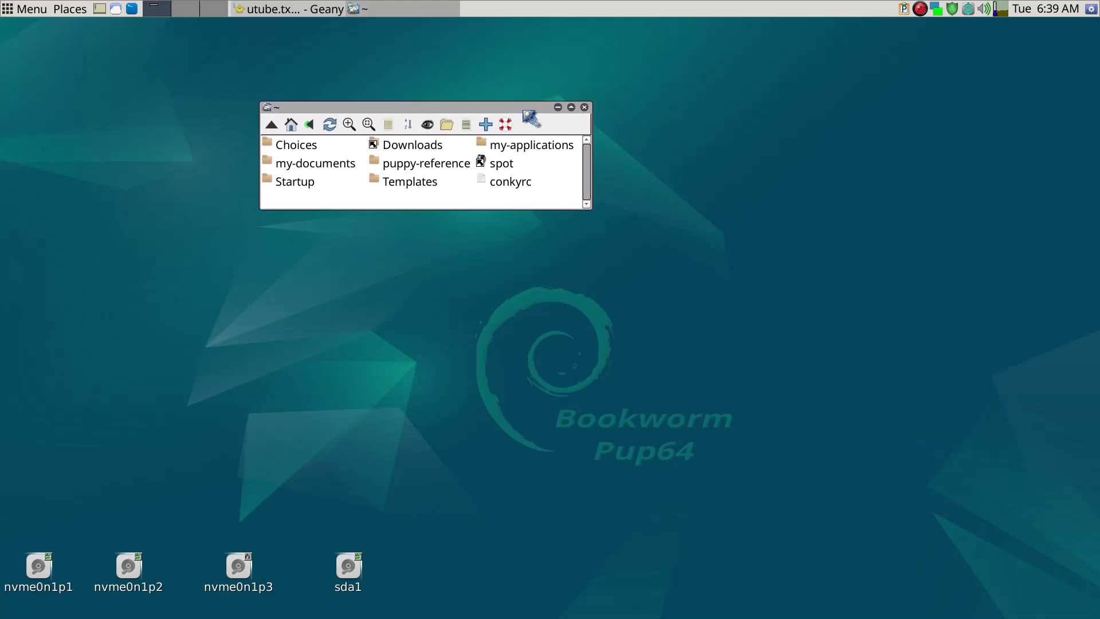
key("ctrl+h")
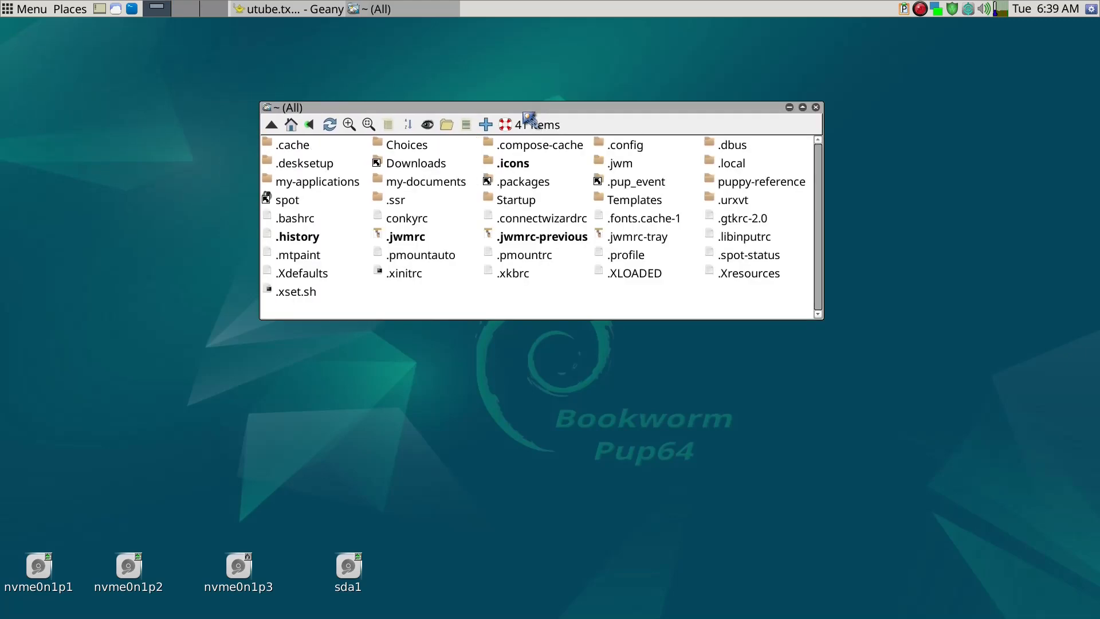
left_click_drag(522, 107, 566, 64)
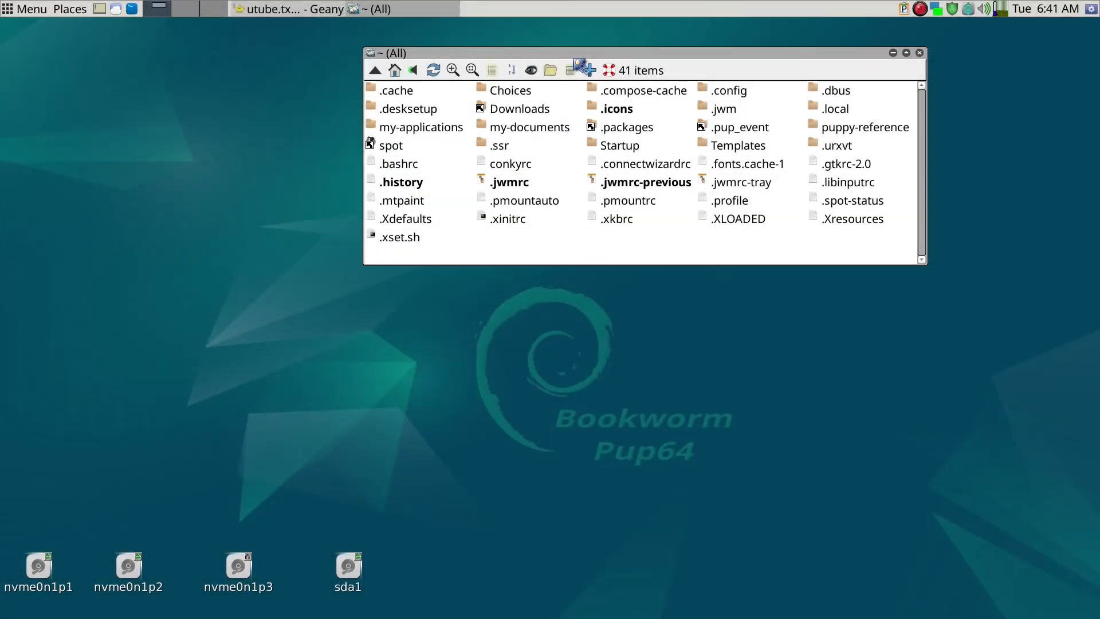
left_click_drag(571, 58, 575, 54)
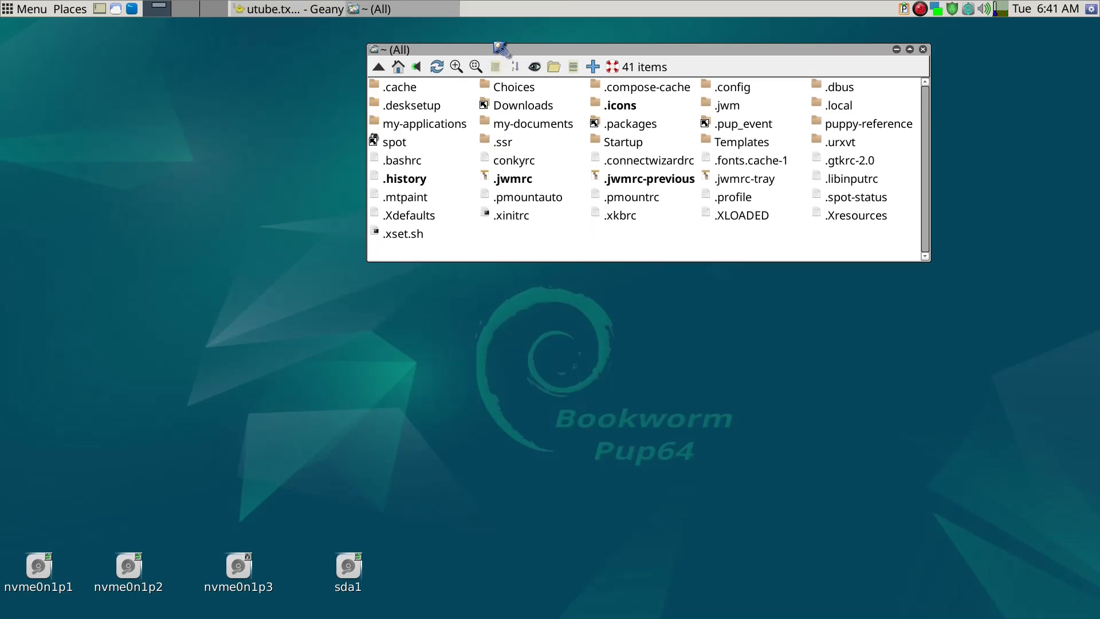
- Open the file manager's Options and arrange the dialog over the lower part of the file window with the folder listing partly visible
right_click(580, 241)
mouse_move(580, 240)
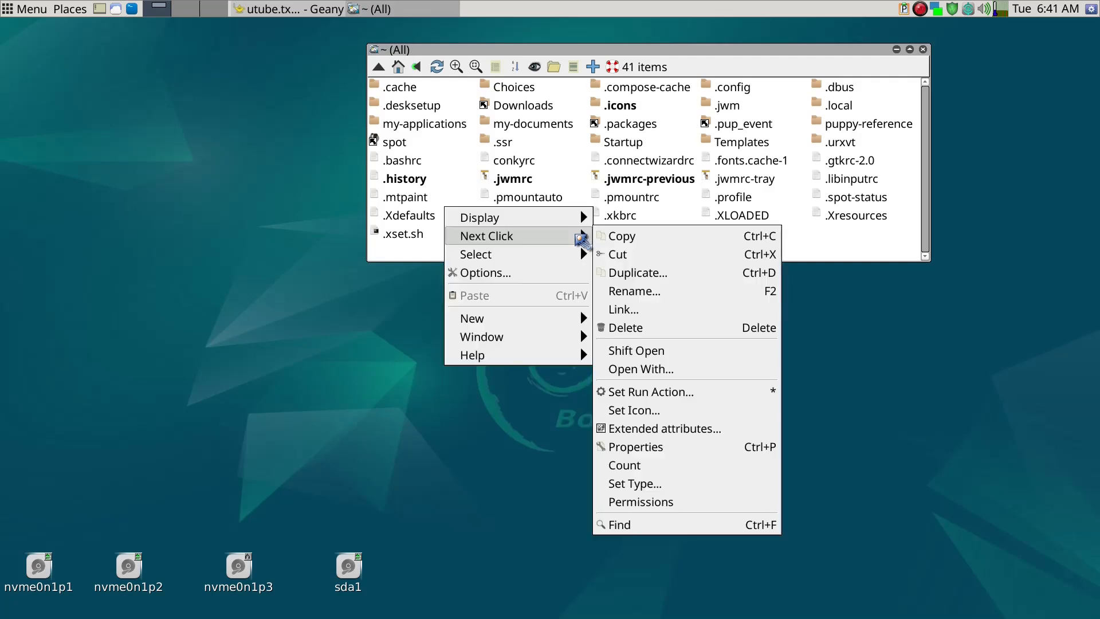
left_click(578, 276)
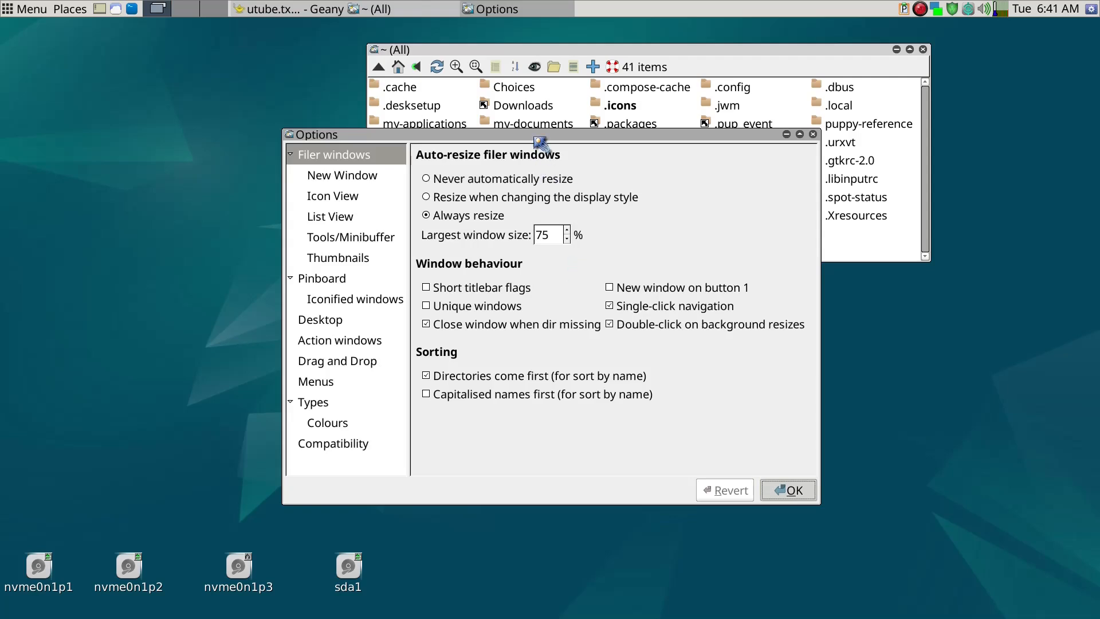
left_click_drag(541, 142, 609, 168)
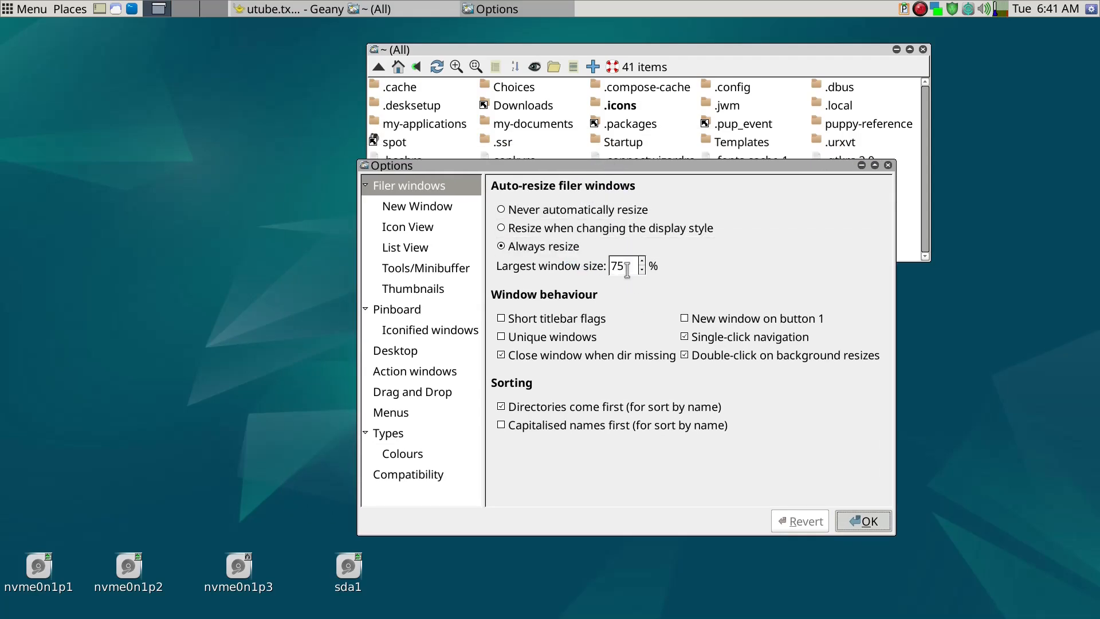
left_click_drag(622, 168, 558, 171)
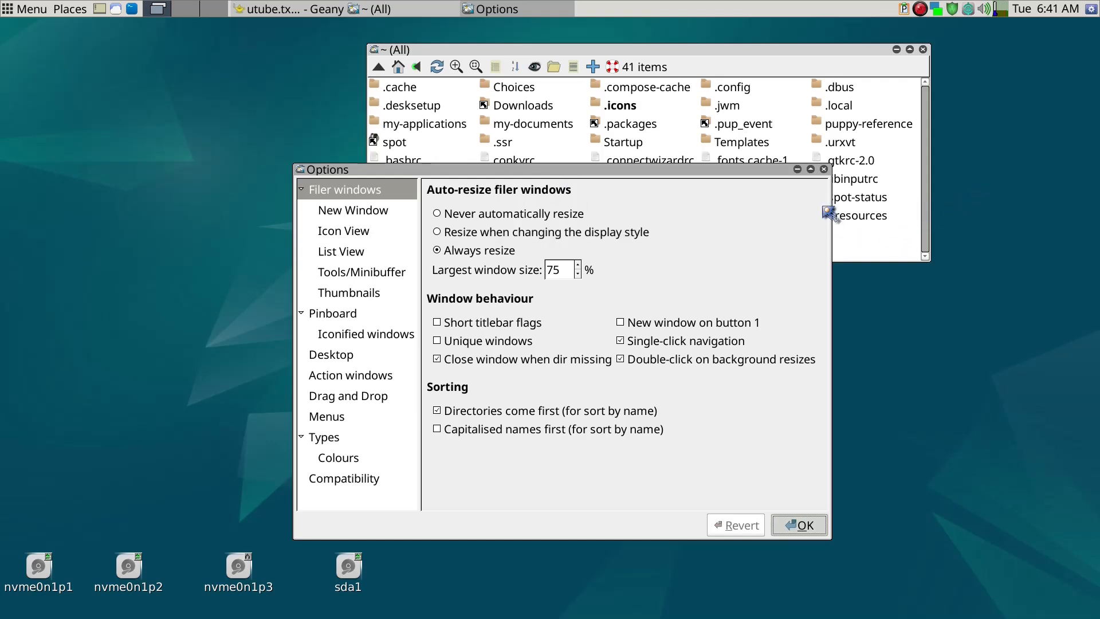
left_click_drag(853, 51, 896, 47)
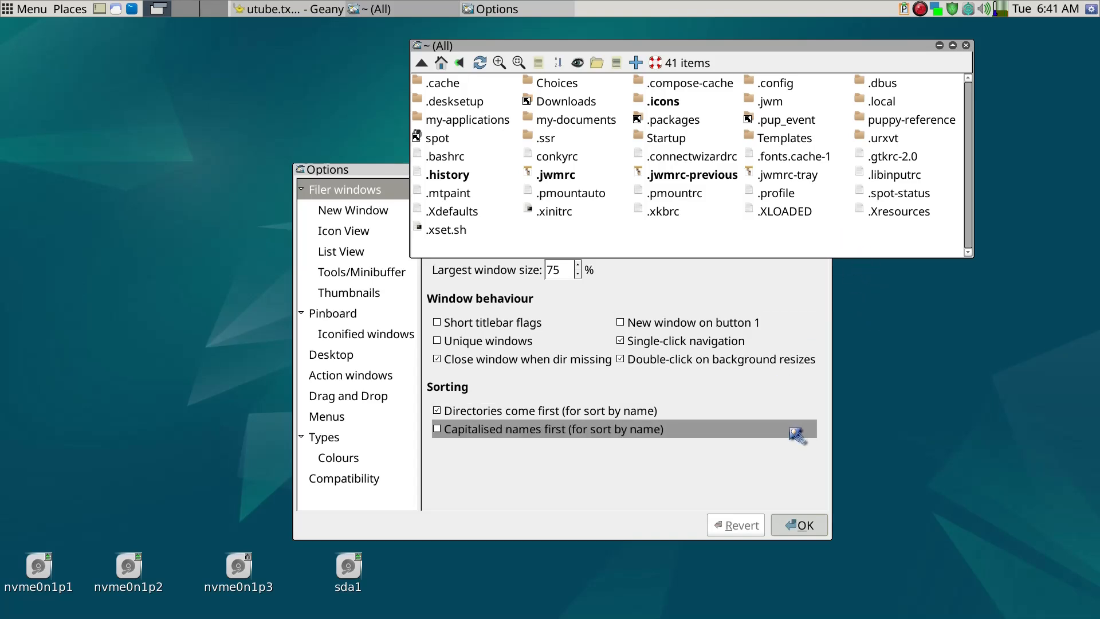
left_click(788, 429)
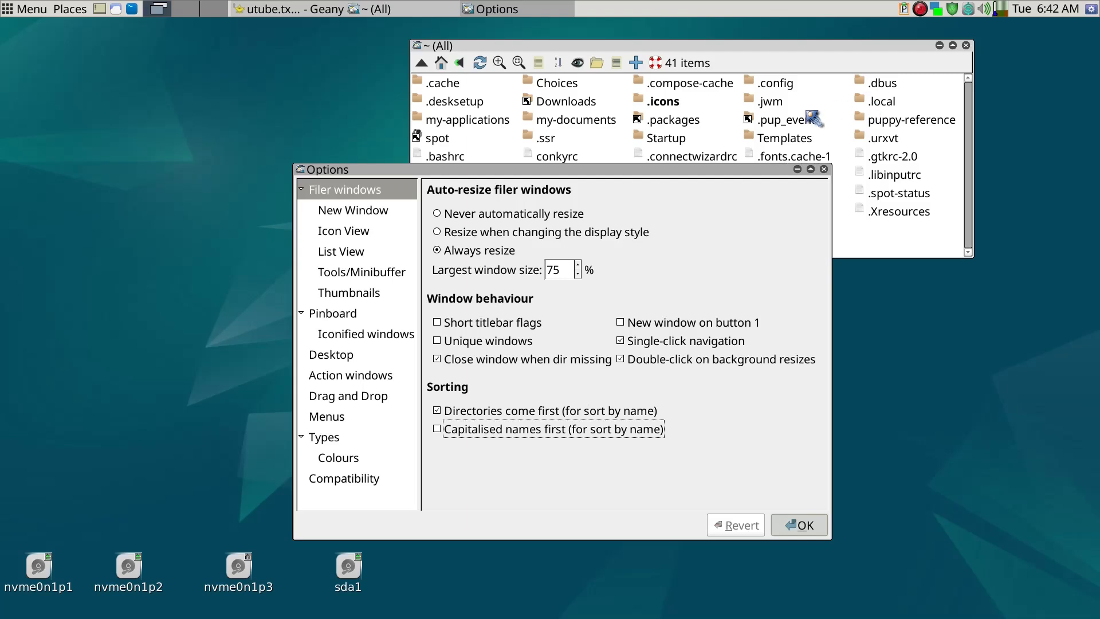
- In the New Window default settings, enable inheriting options from the source window
left_click(383, 215)
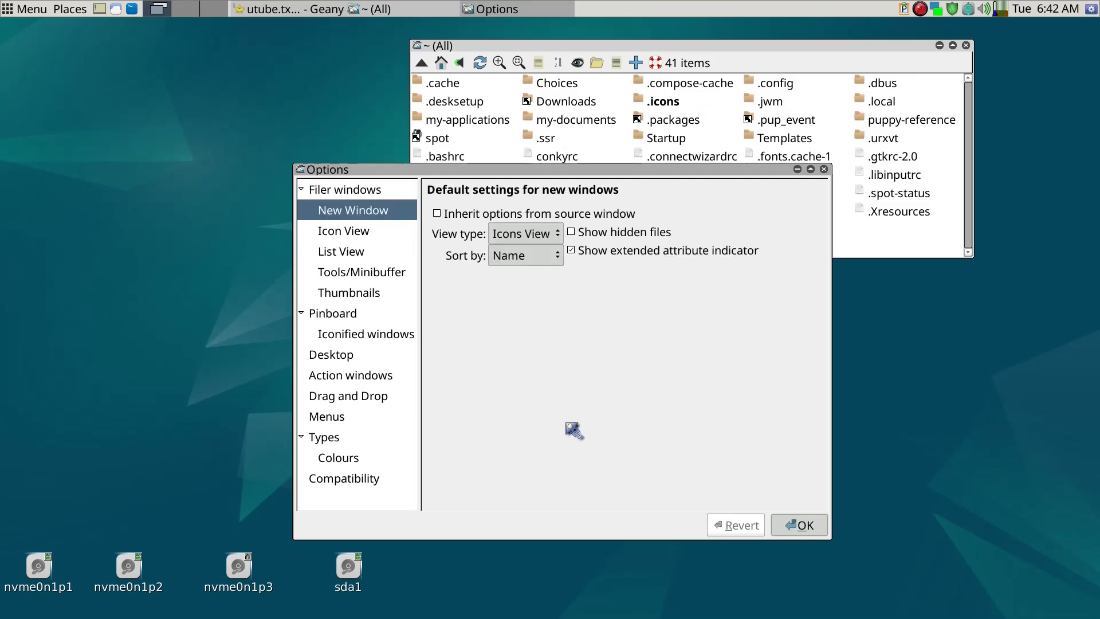
left_click(437, 214)
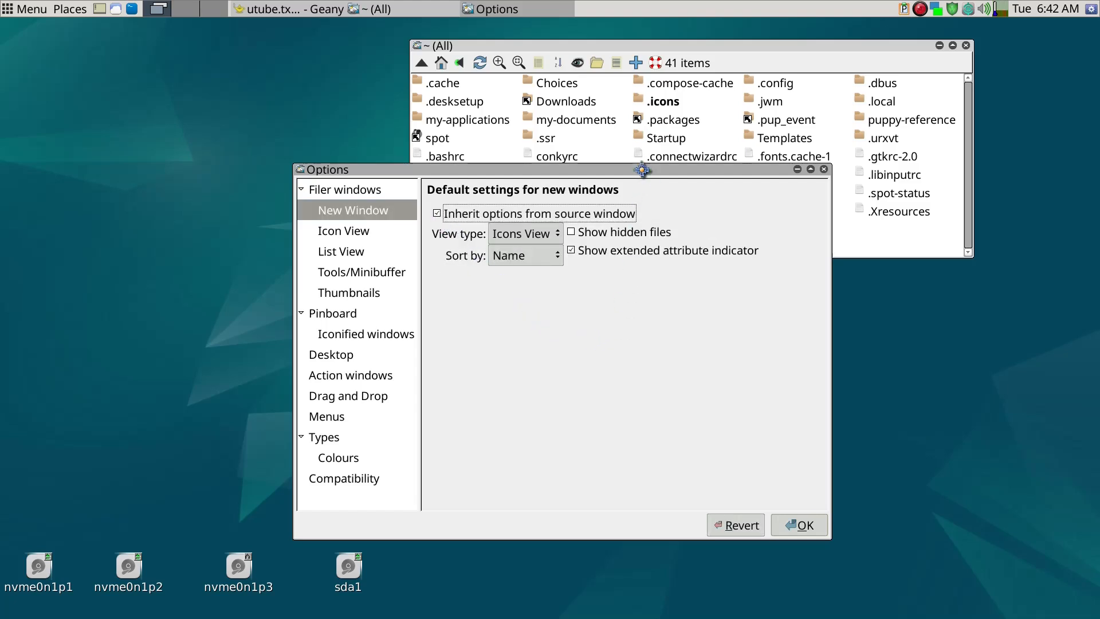
- Move the Options dialog and the file window apart, and turn on showing hidden files in the defaults for new windows
left_click_drag(642, 170, 597, 179)
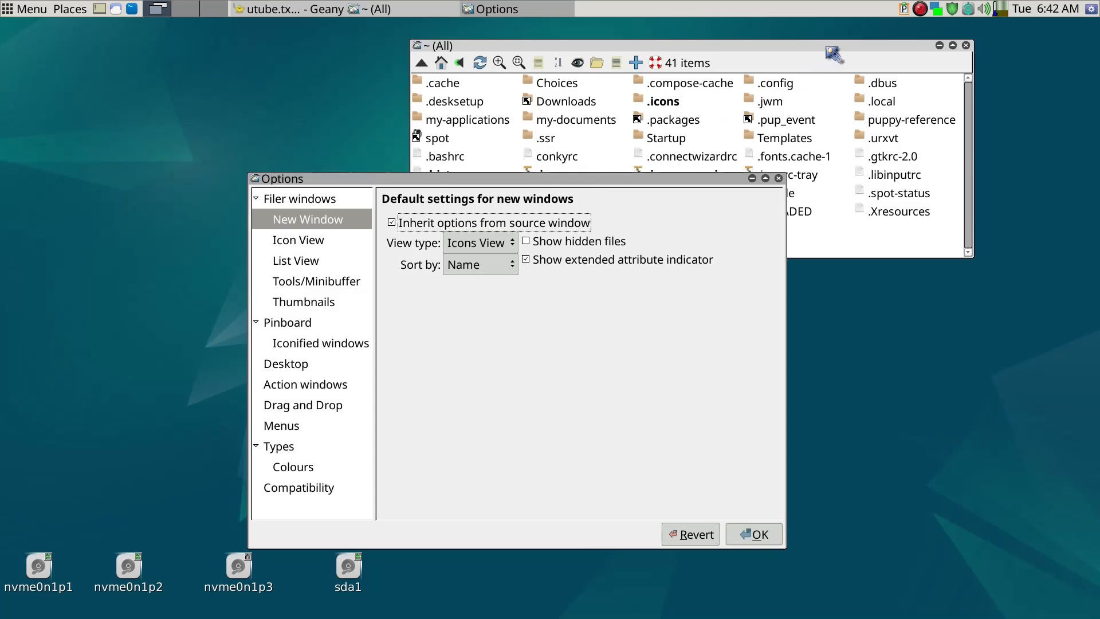
left_click_drag(834, 55, 933, 48)
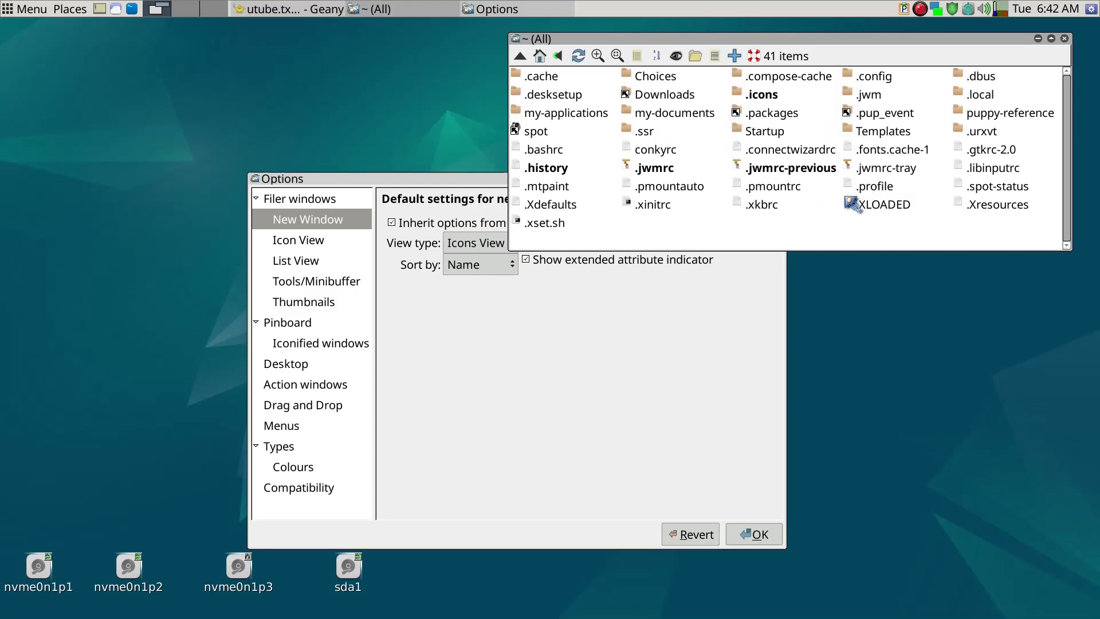
left_click(568, 354)
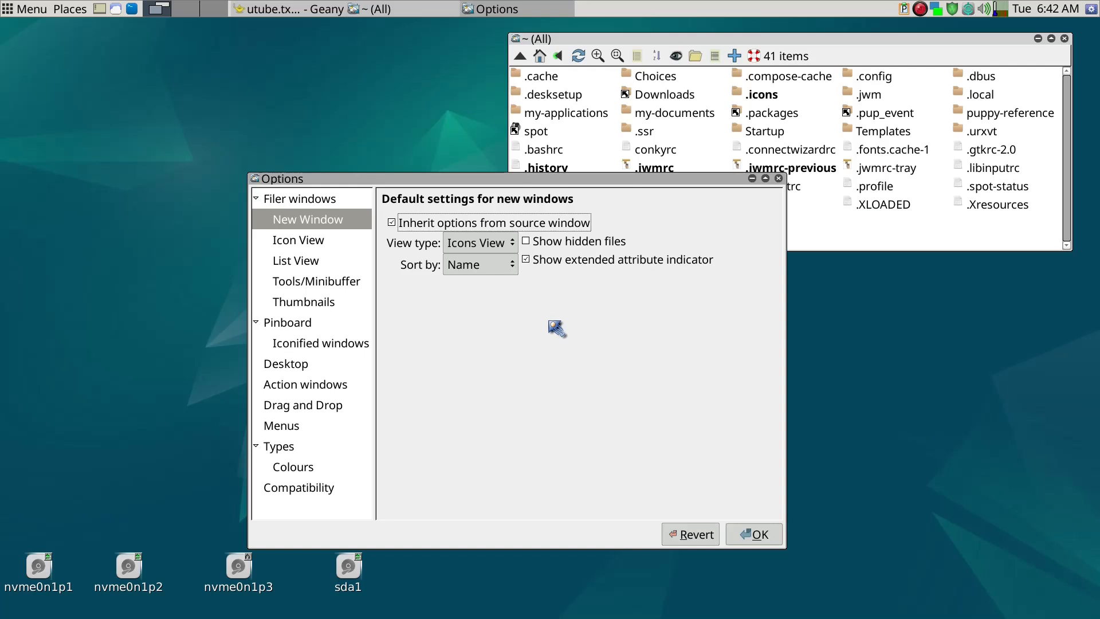
left_click(525, 241)
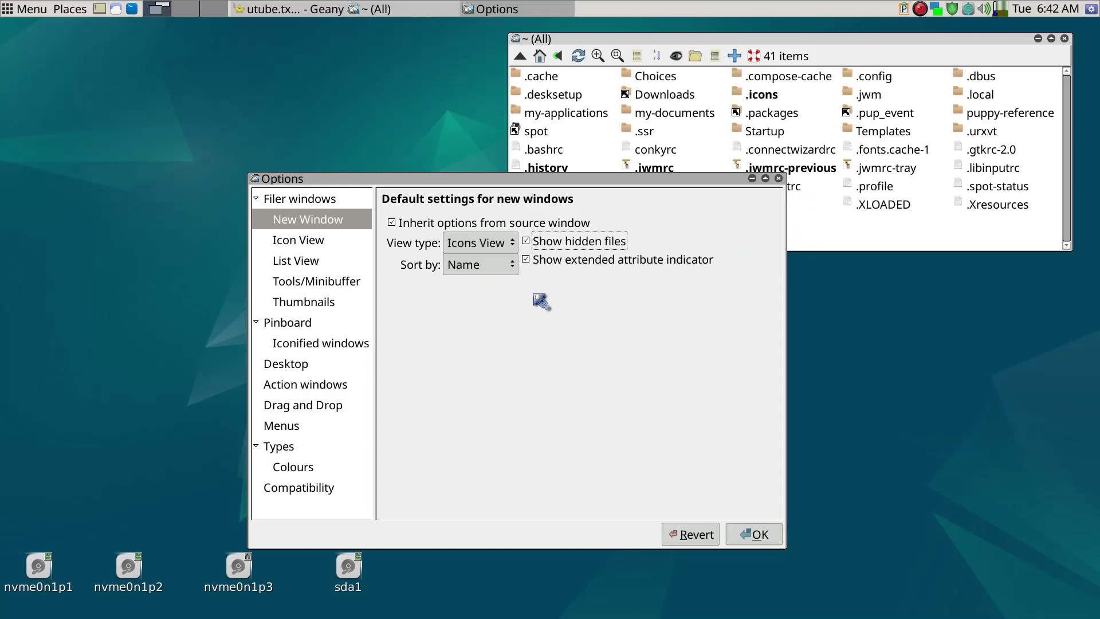
- Set the Icon View default size to Small Icons and turn off the Owner column for the List View
left_click(322, 247)
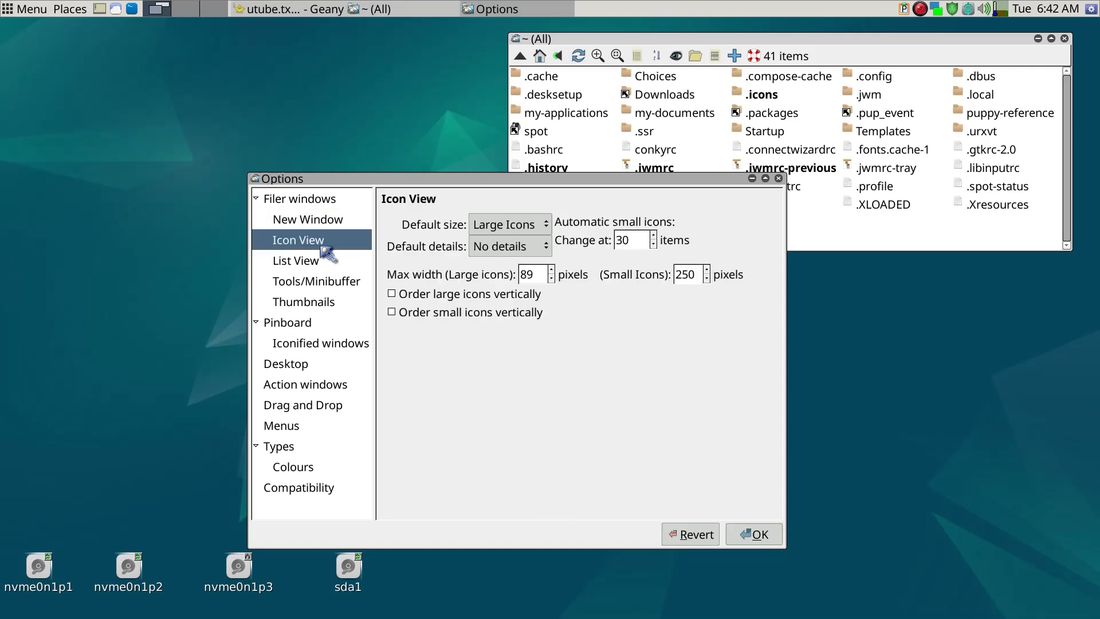
left_click(509, 236)
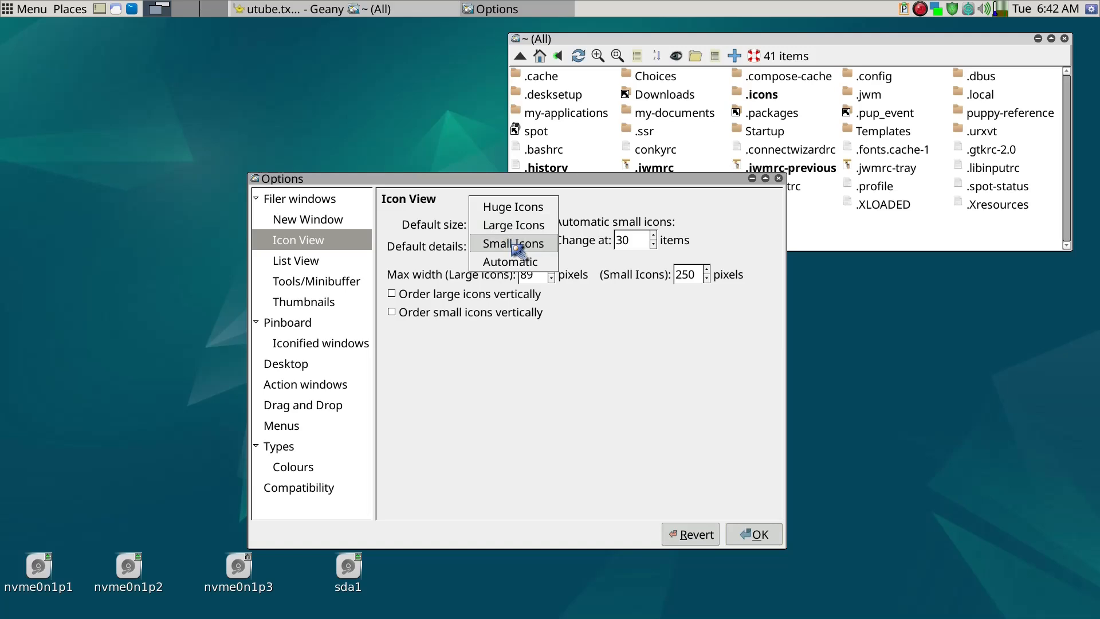
left_click(514, 244)
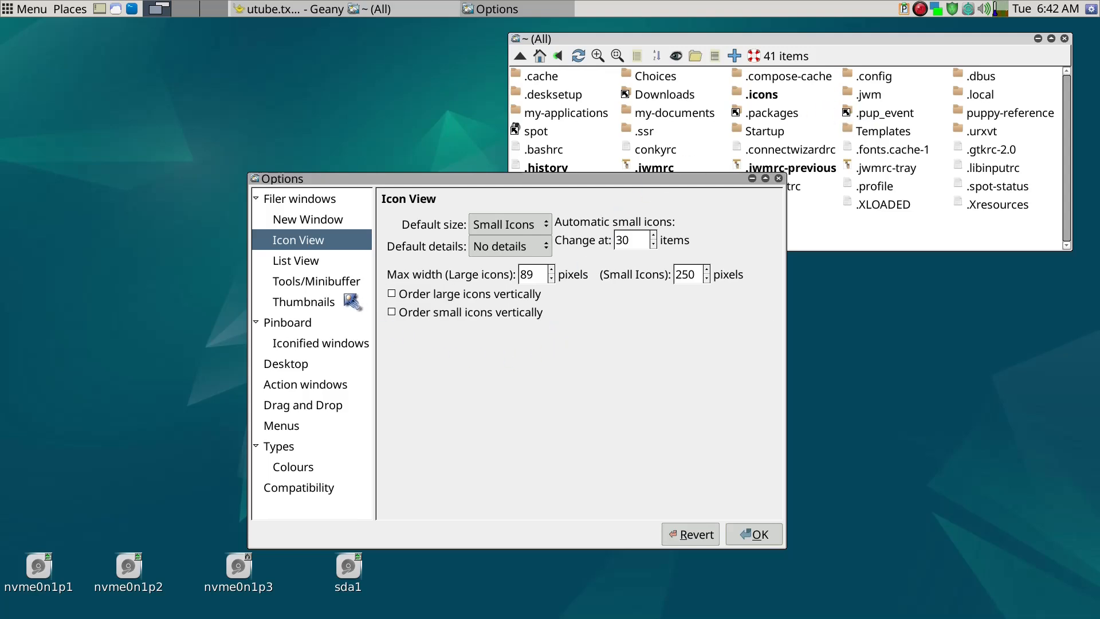
left_click(326, 262)
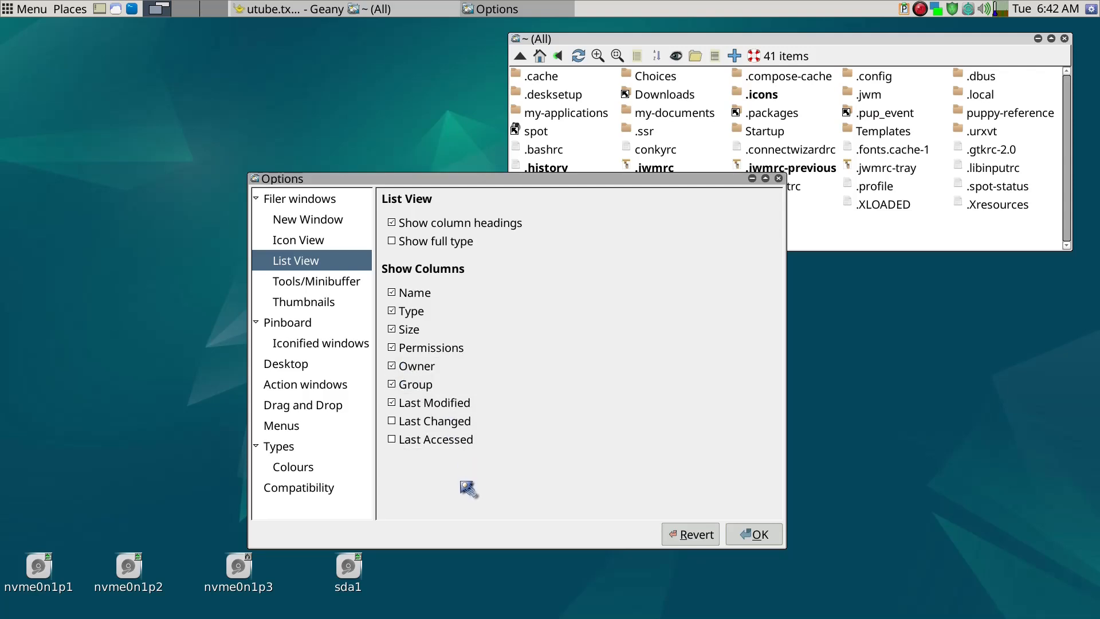
left_click(393, 367)
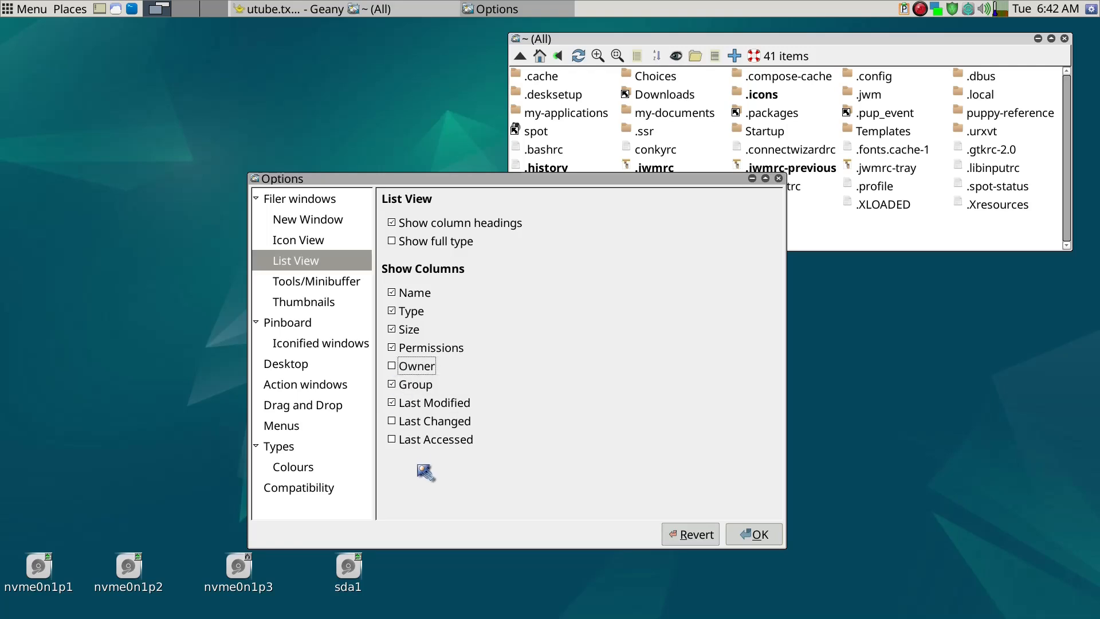
- In the Tools/Minibuffer options, set the toolbar type to No toolbar, with the dialog and the file window spaced further apart
left_click(323, 283)
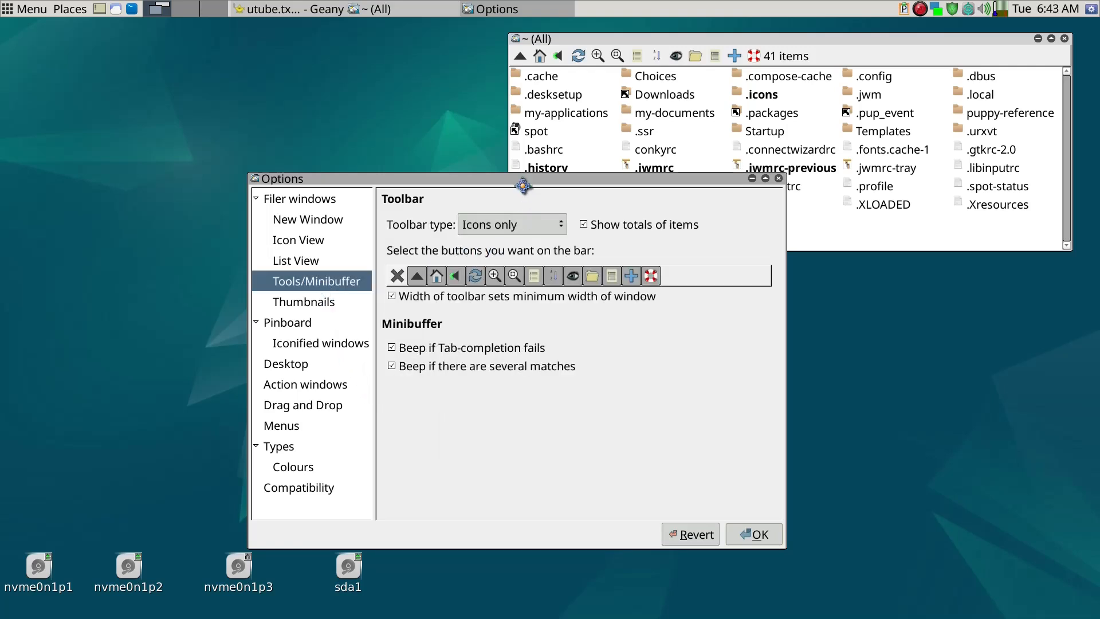
left_click_drag(523, 185, 408, 181)
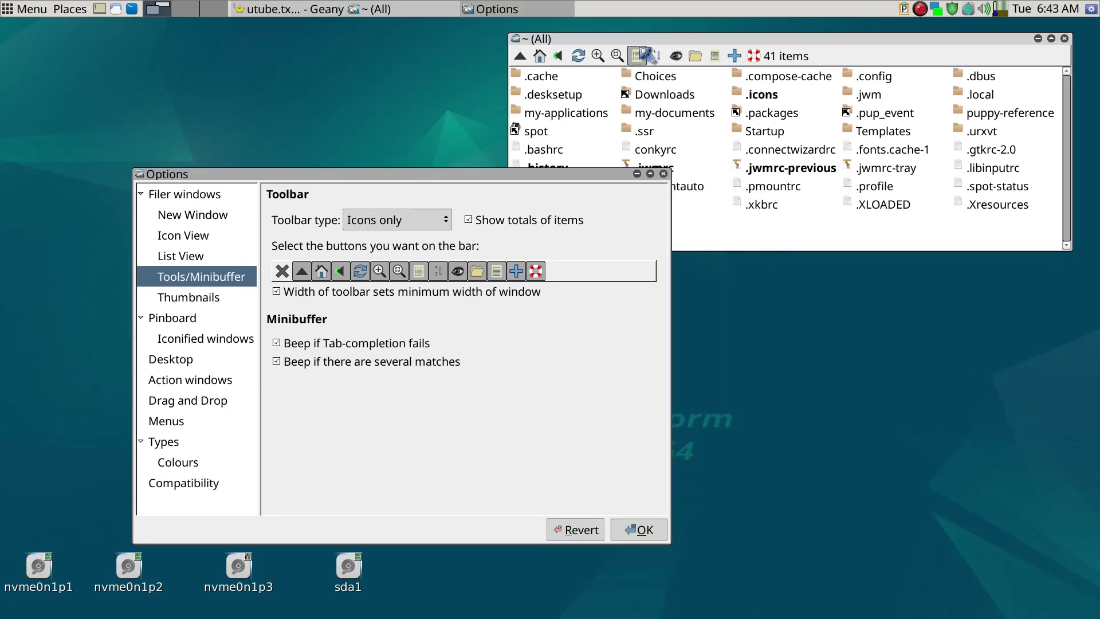
left_click_drag(644, 41, 677, 30)
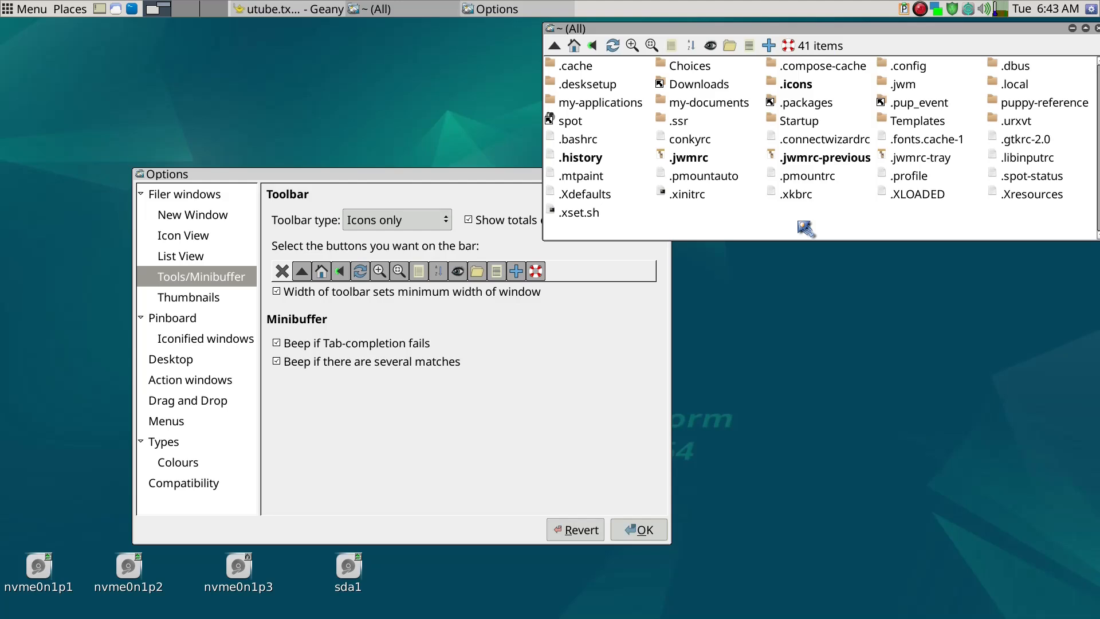
left_click(370, 218)
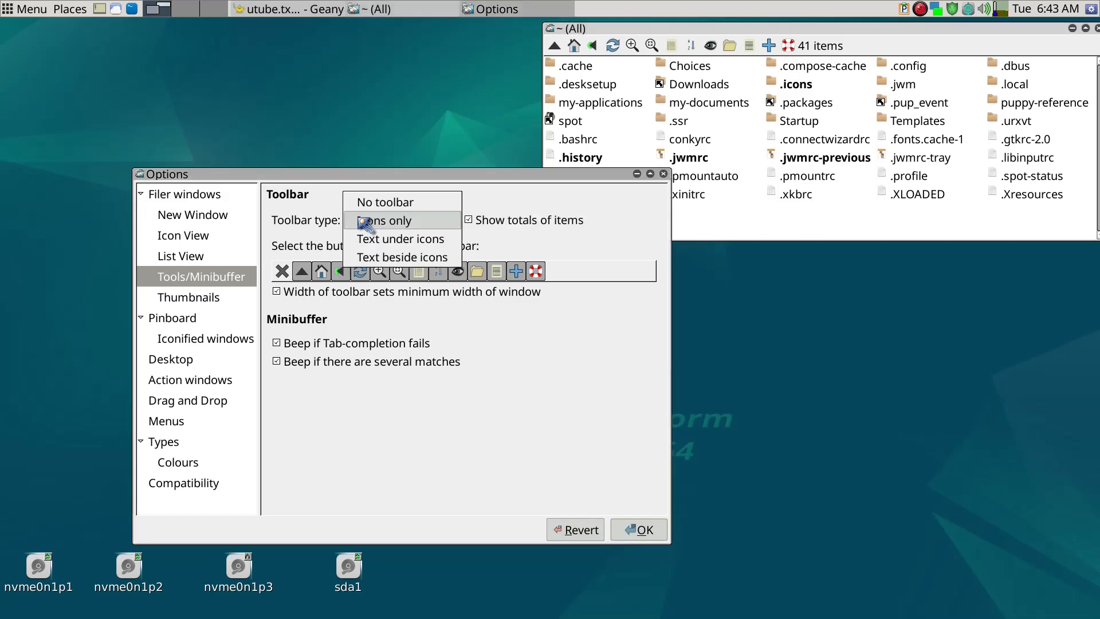
left_click(378, 203)
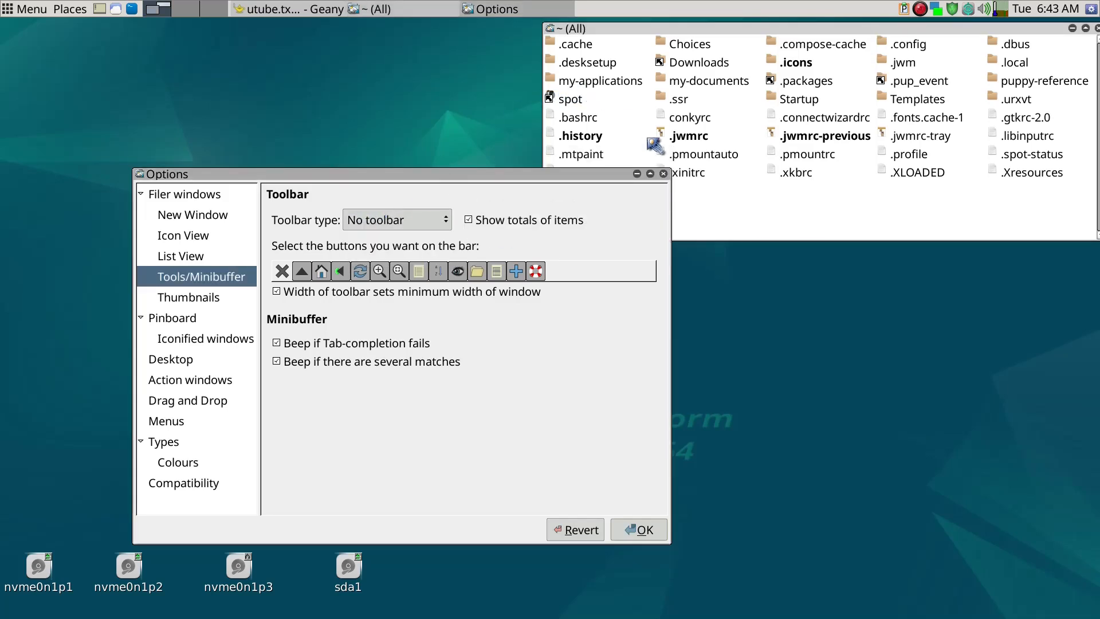
- Navigate the file window by keyboard into the Startup folder and back up to the home folder
left_click(719, 230)
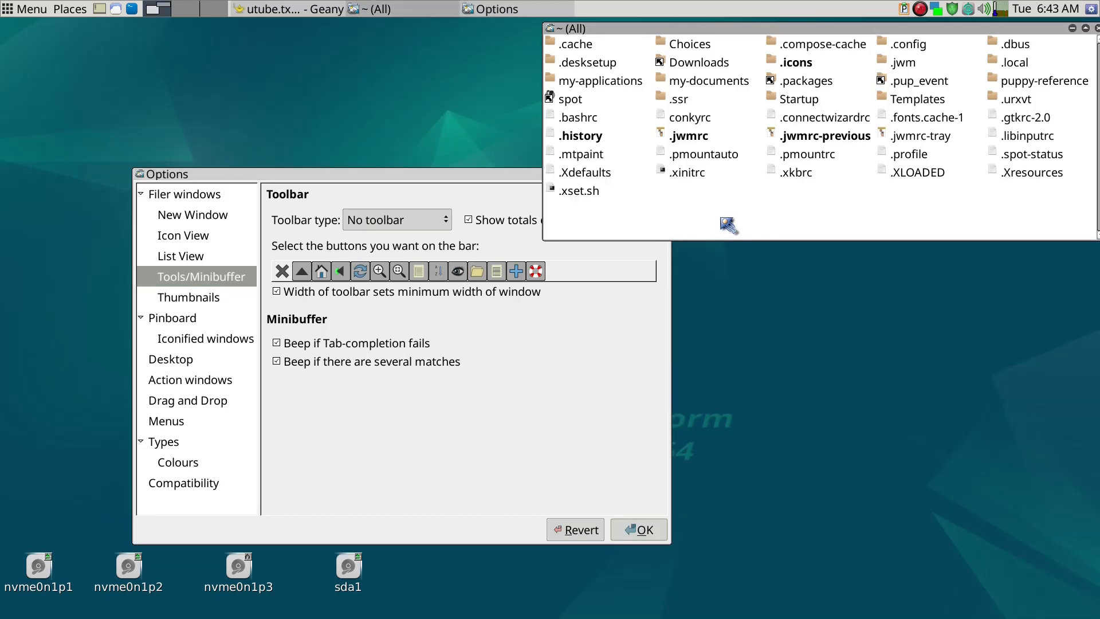
key("Down")
key("Down")
key("Down")
key("Down")
key("Right")
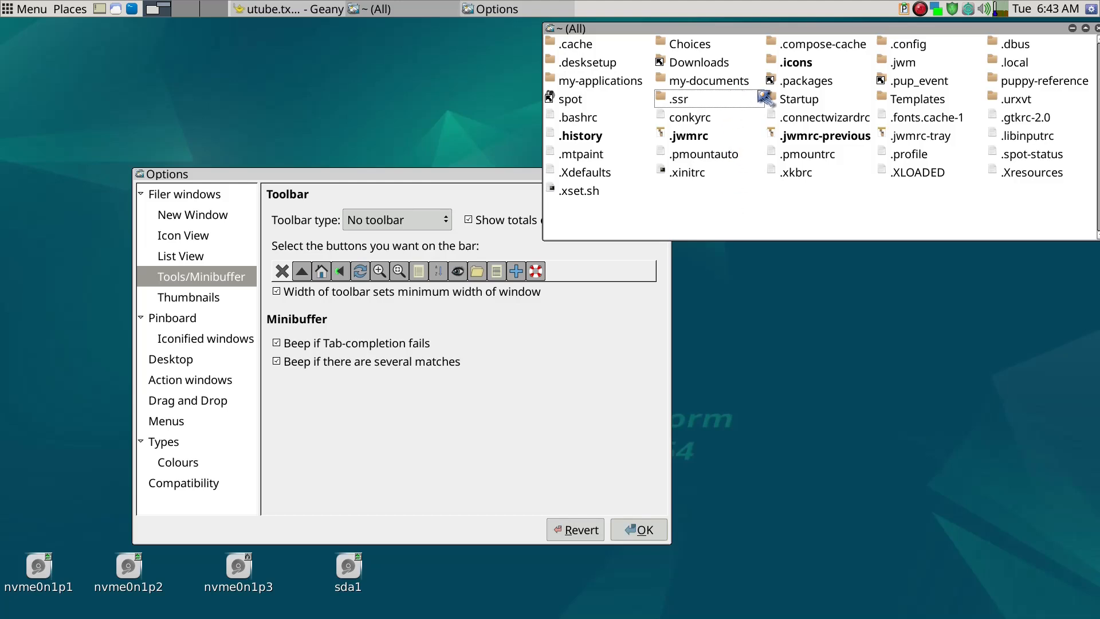
key("Right")
key("Return")
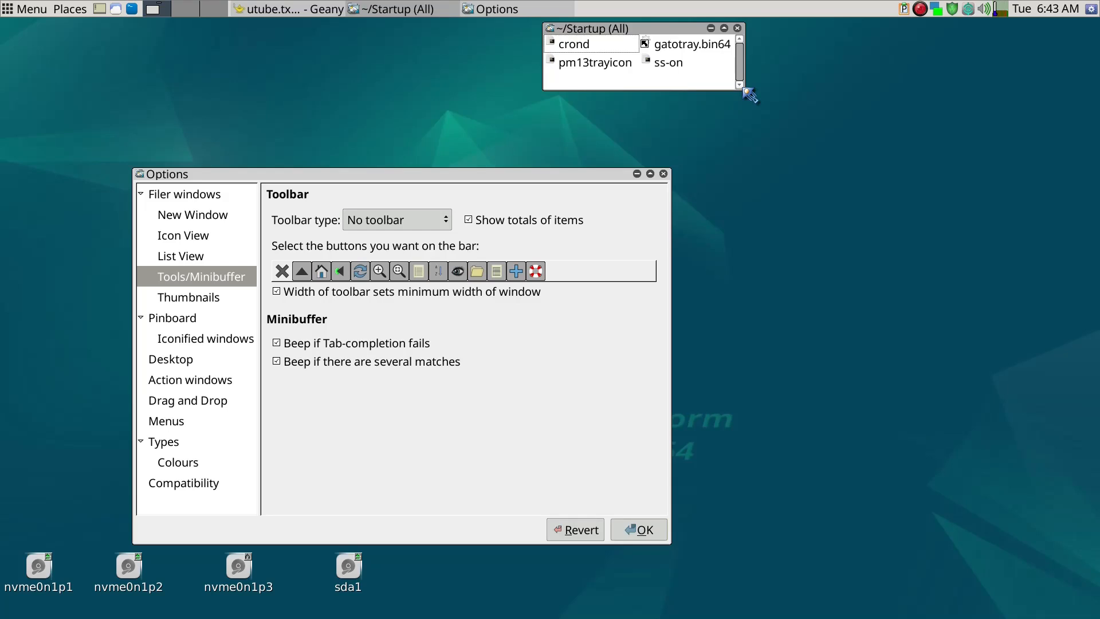
key("BackSpace")
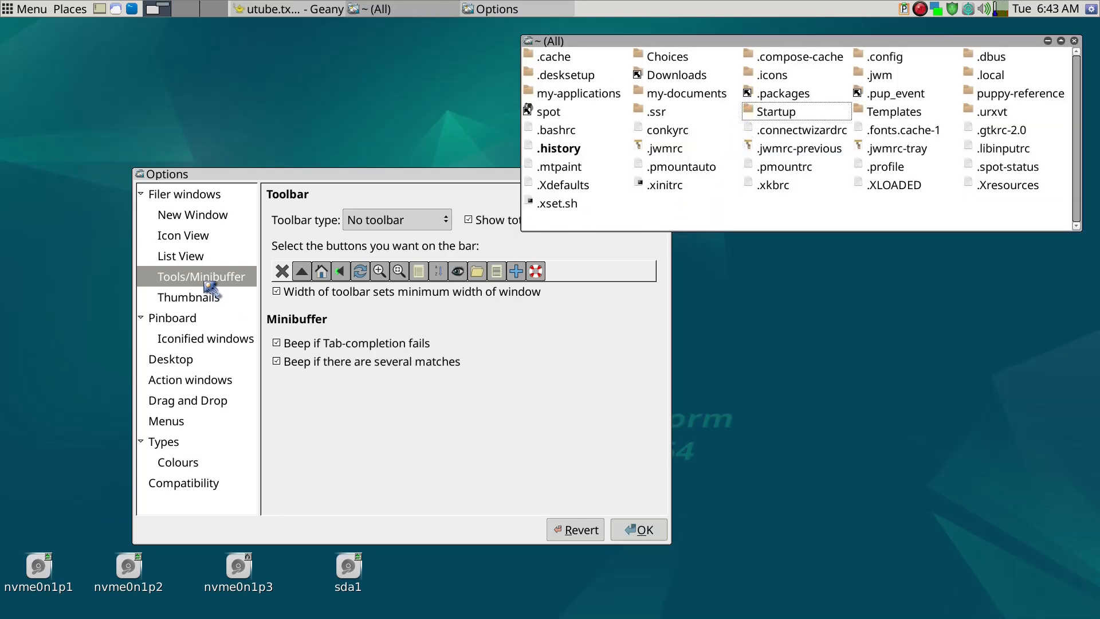
- Return to the Options dialog and enable image thumbnails in the Thumbnails settings
left_click(362, 403)
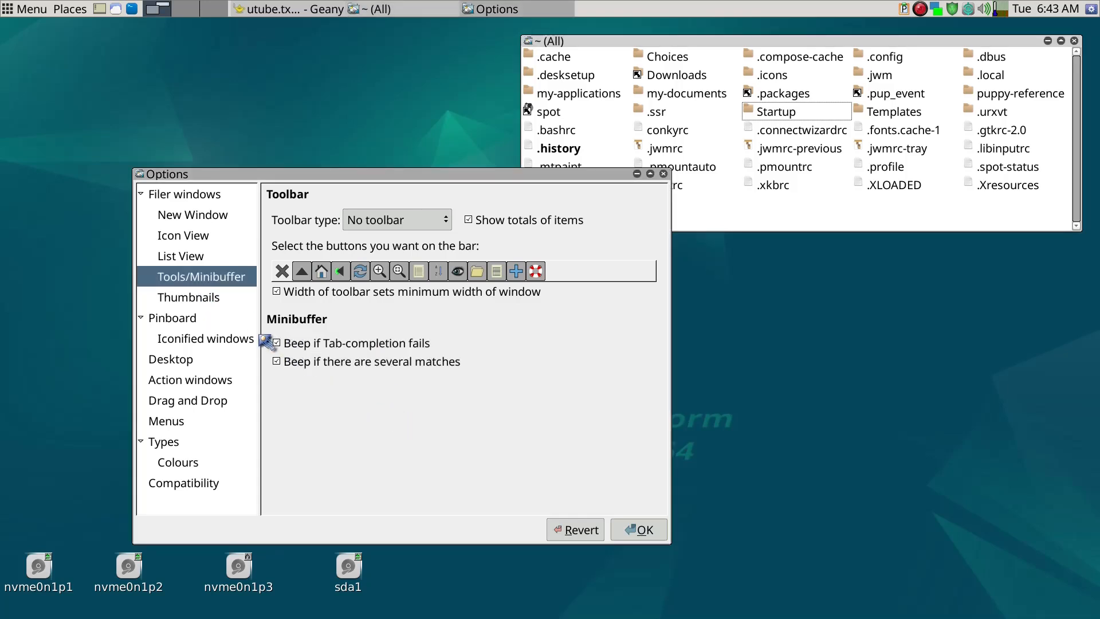
left_click(164, 299)
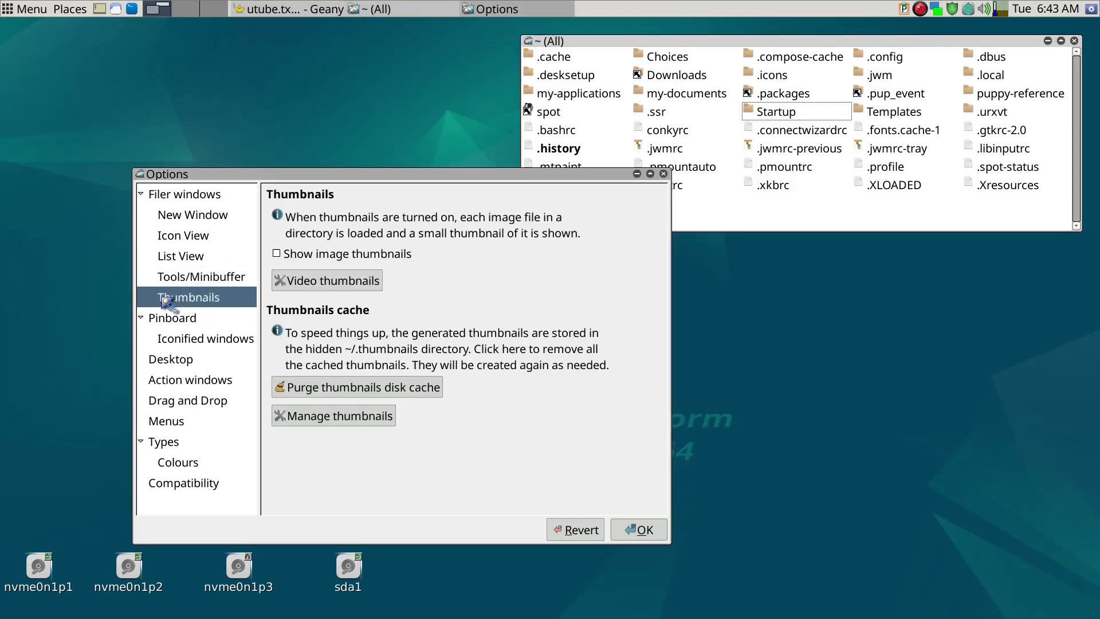
left_click(350, 259)
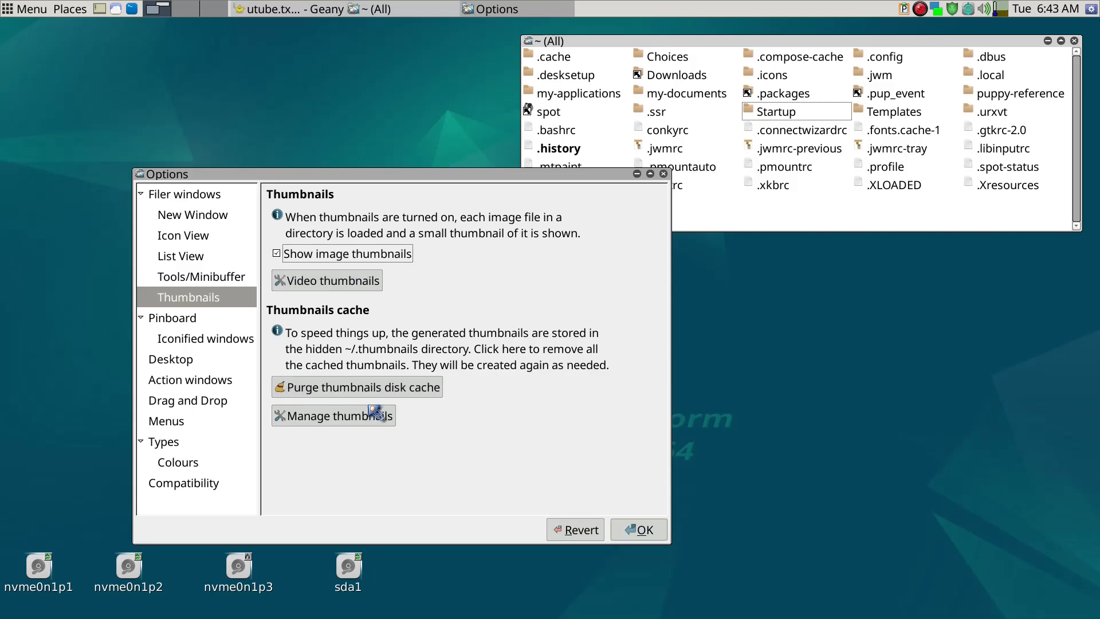
- In the Pinboard options, try the Thick text shadow before choosing No shadow, and set the icon grid step to Coarse
left_click(192, 324)
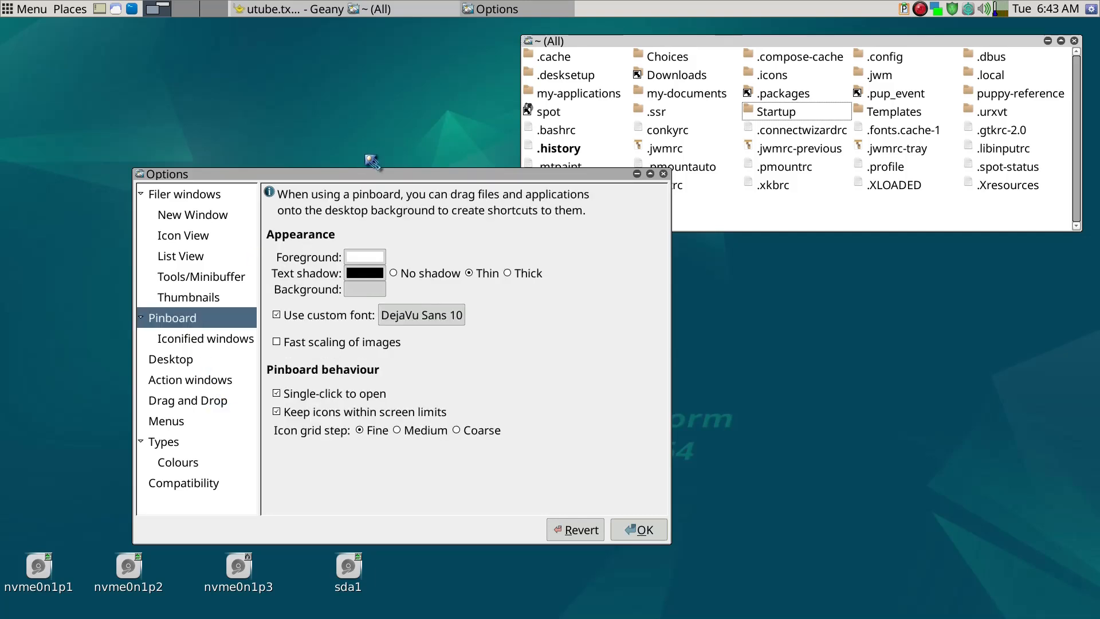
left_click_drag(386, 177, 398, 123)
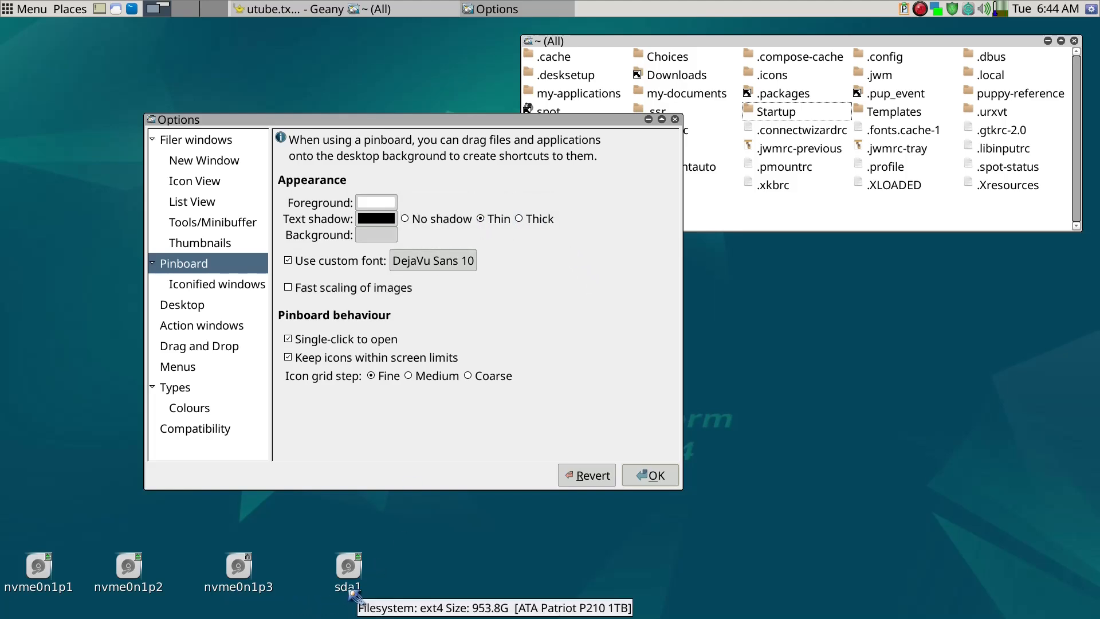
left_click(528, 226)
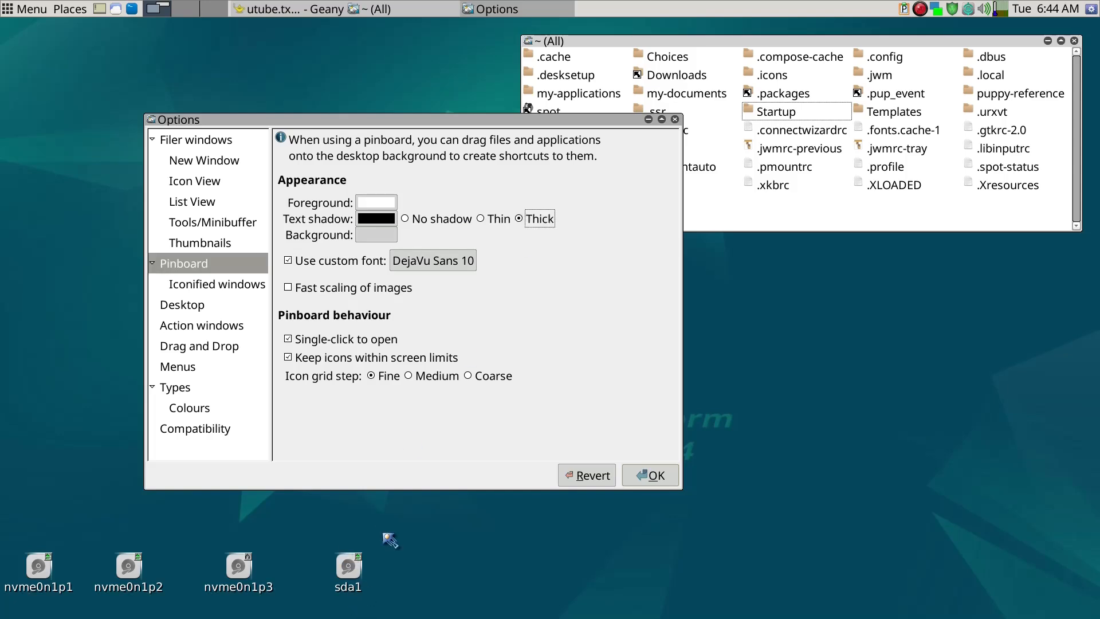
left_click(452, 220)
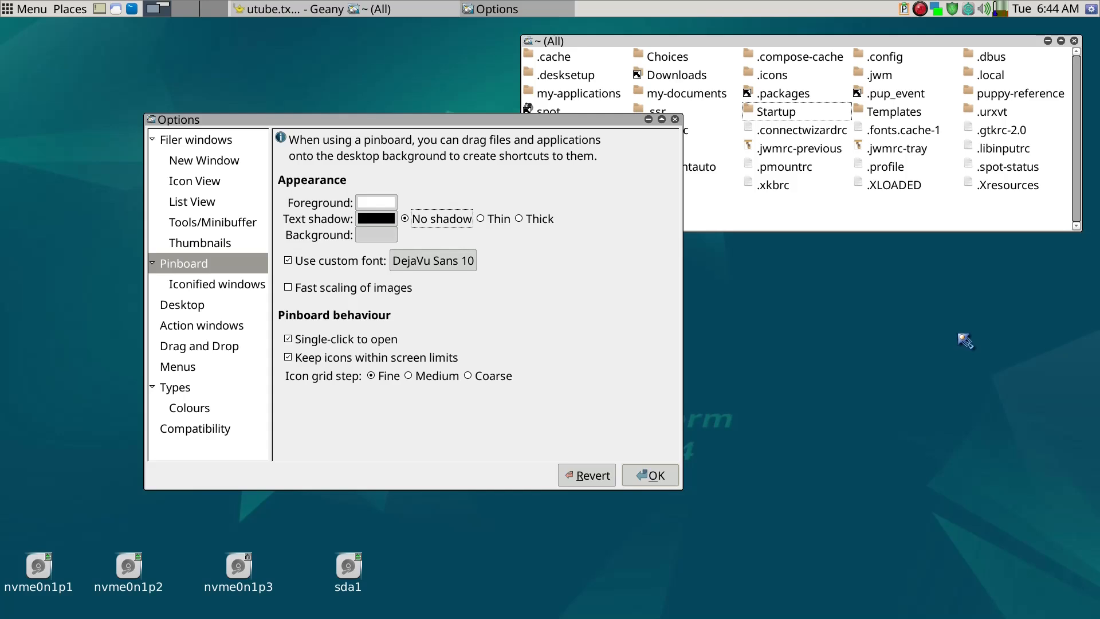
left_click(489, 377)
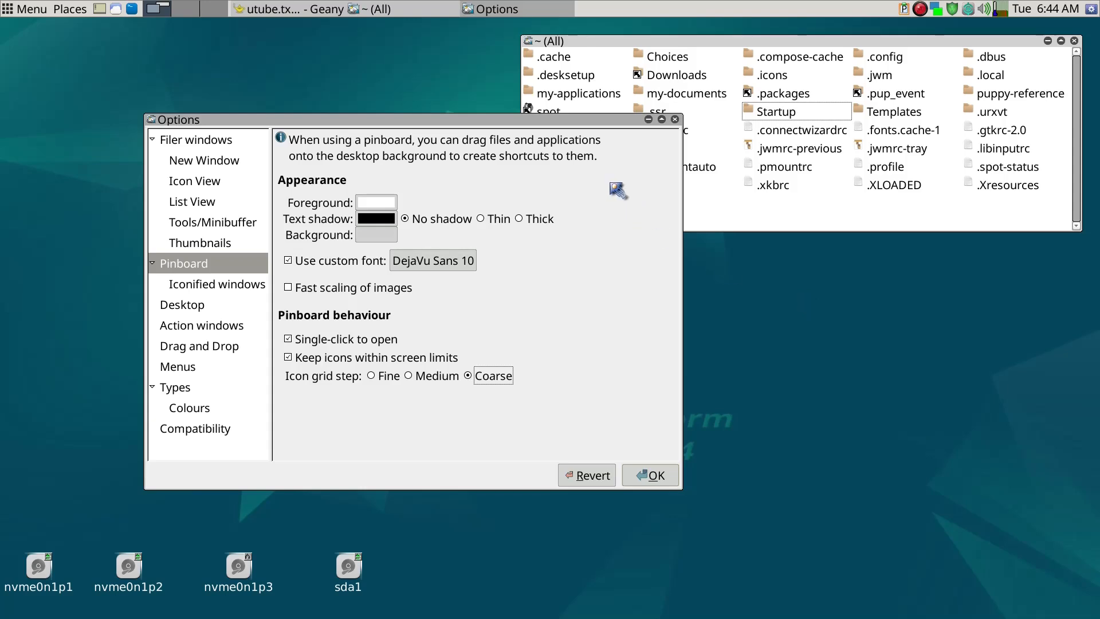
- Shift the Options dialog slightly and review the Iconified windows and Desktop settings
left_click_drag(568, 121, 621, 123)
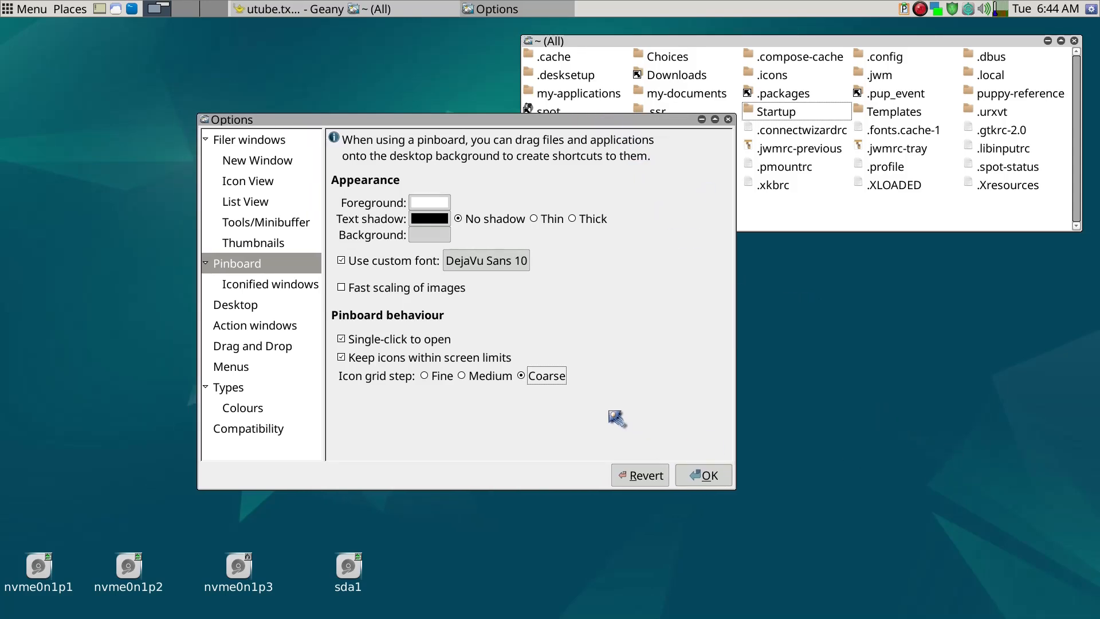
left_click(278, 290)
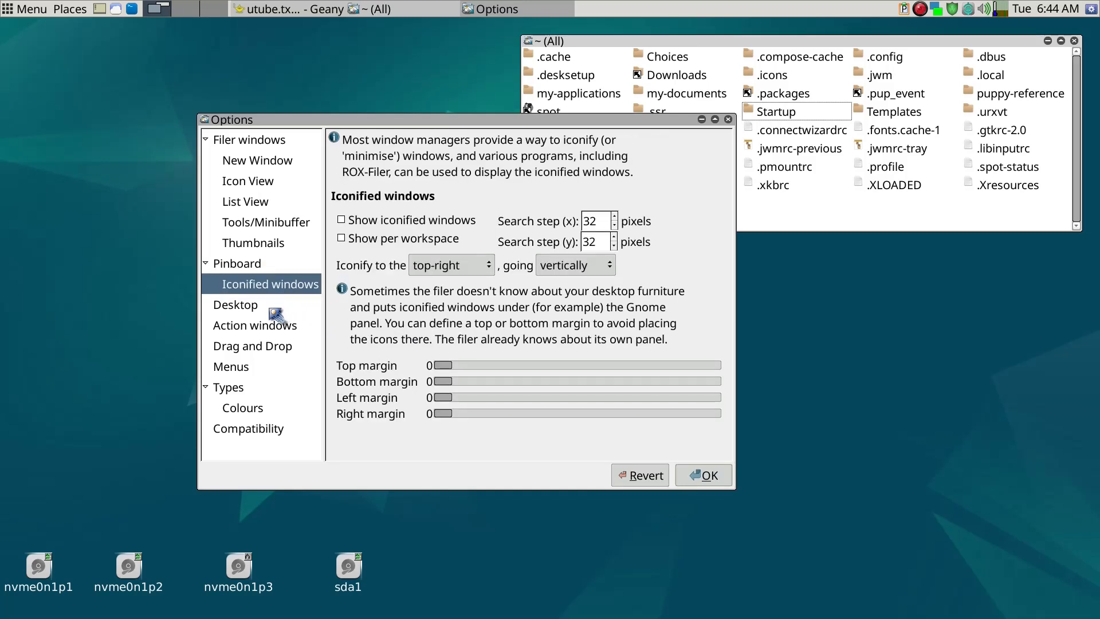
left_click(275, 306)
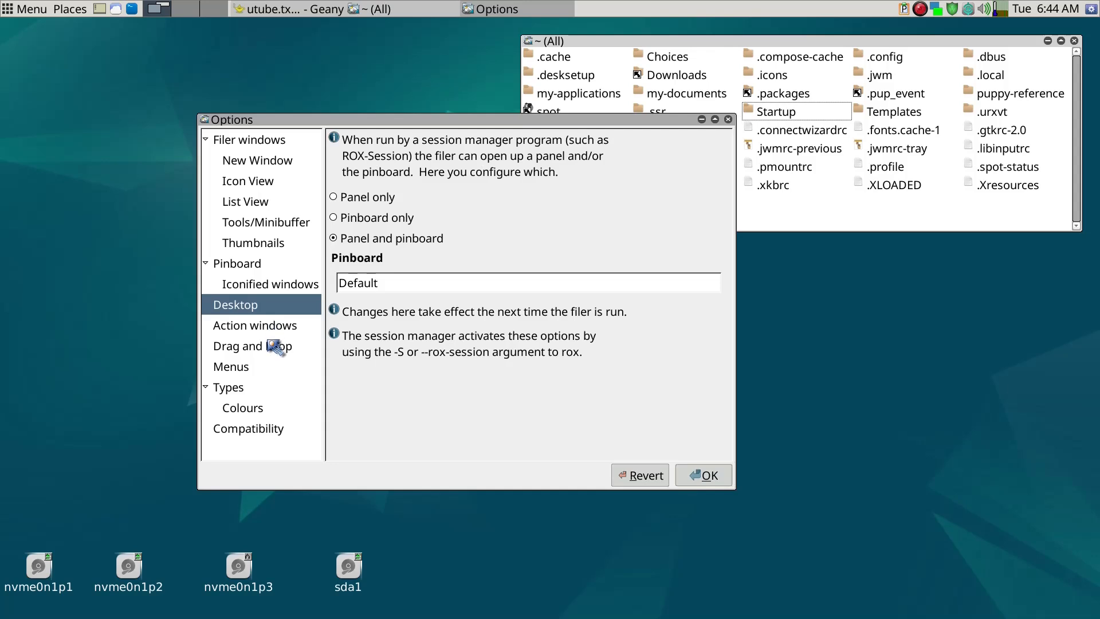
- In the Action windows options, auto-start Delete and enable the Force, Brief, Recurse, Merge, Newer and Ignore Older defaults
left_click(266, 329)
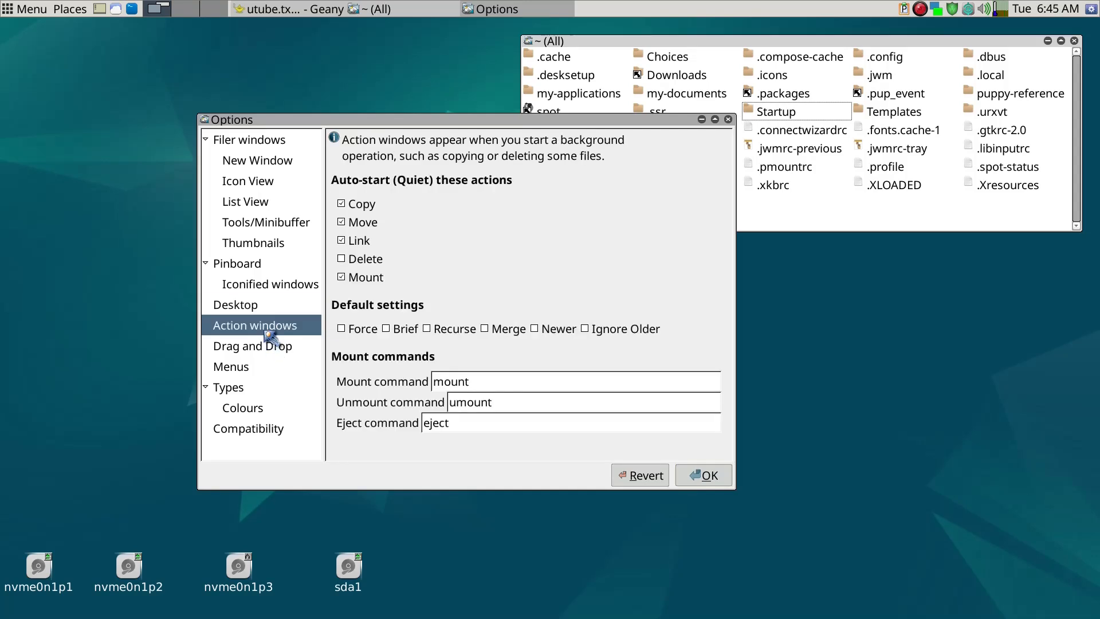
left_click(354, 260)
left_click(356, 328)
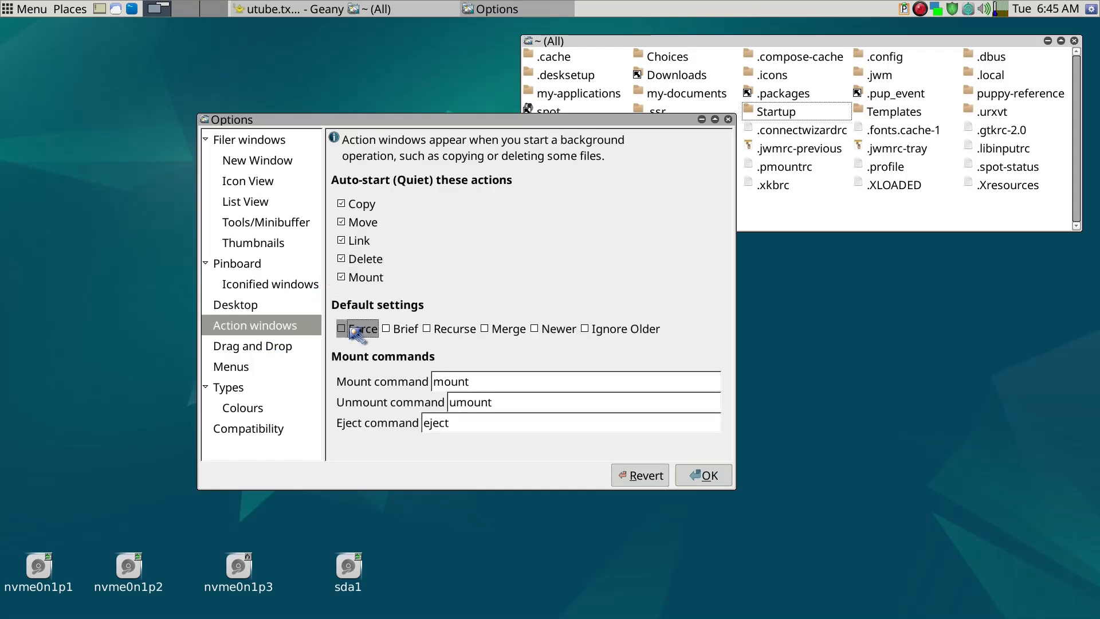
left_click(402, 329)
left_click(451, 330)
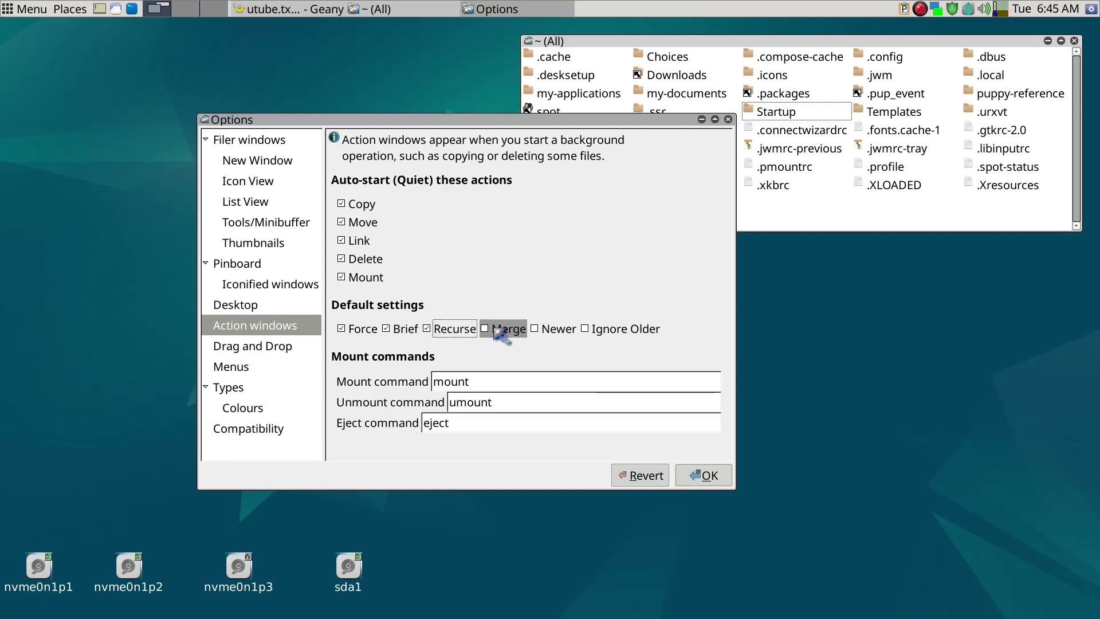
left_click(506, 330)
left_click(557, 330)
left_click(585, 332)
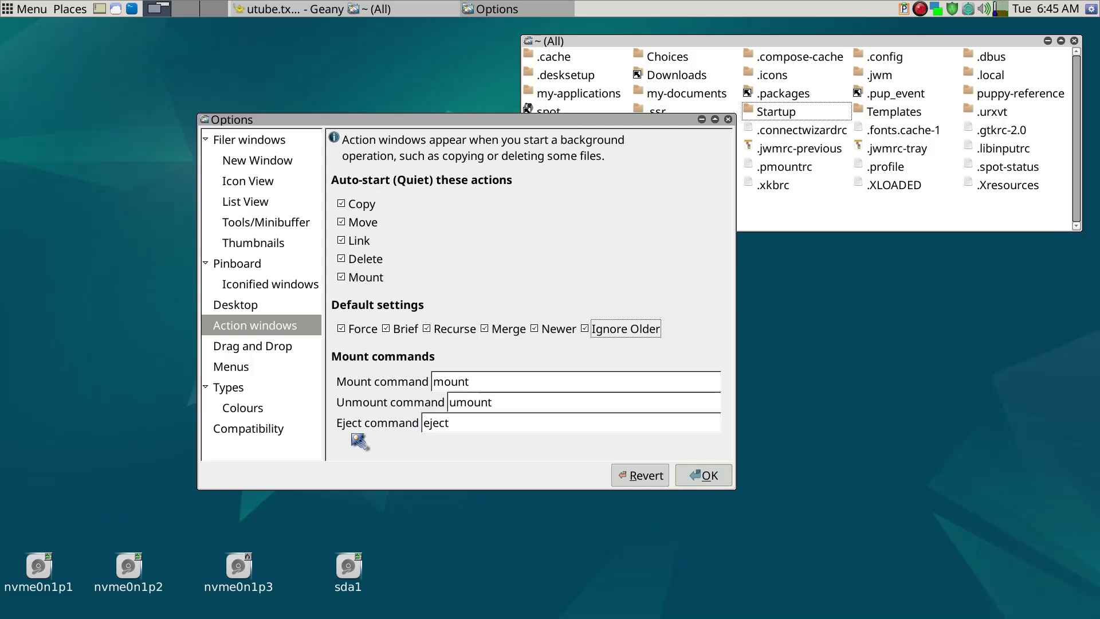
- Review the Drag and Drop, Menus, Types, Colours and Compatibility settings, and accept the options
left_click(265, 352)
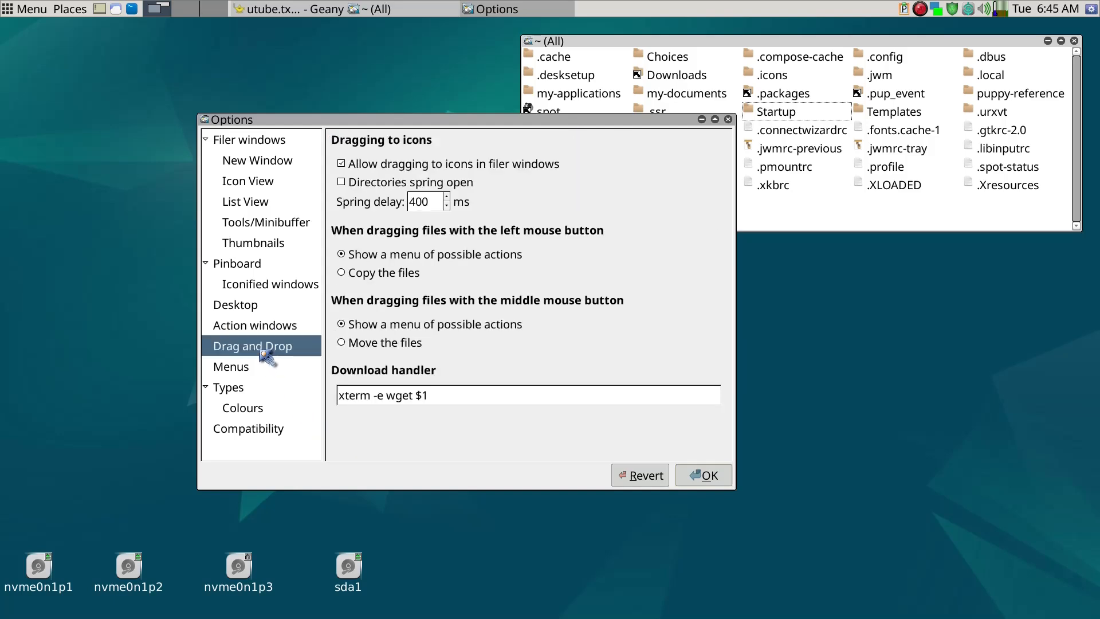
left_click(296, 371)
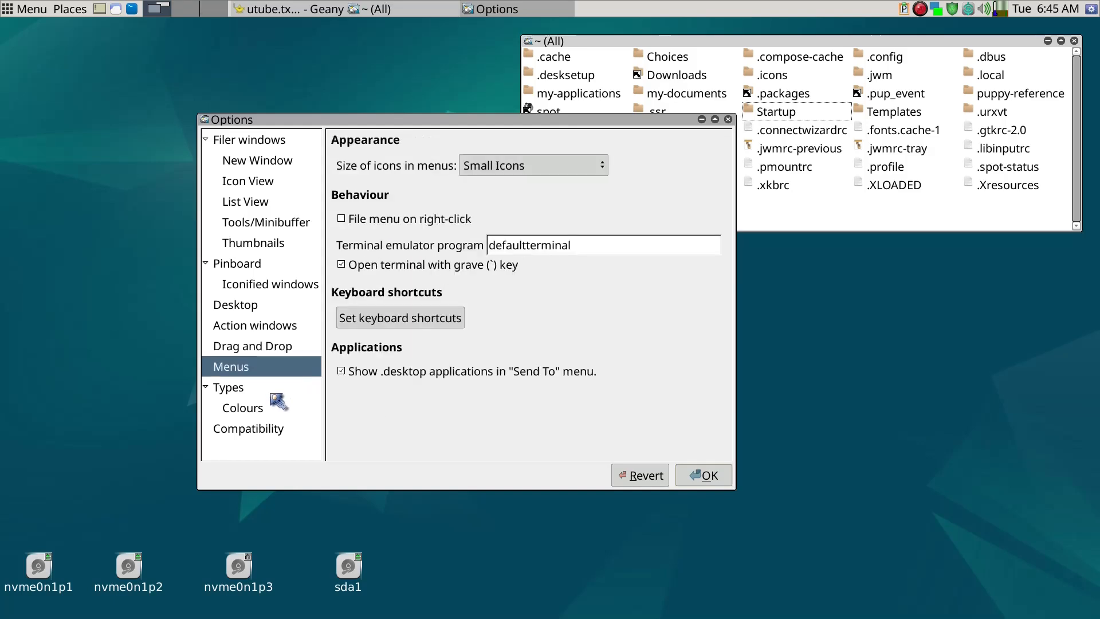
left_click(270, 391)
left_click(266, 409)
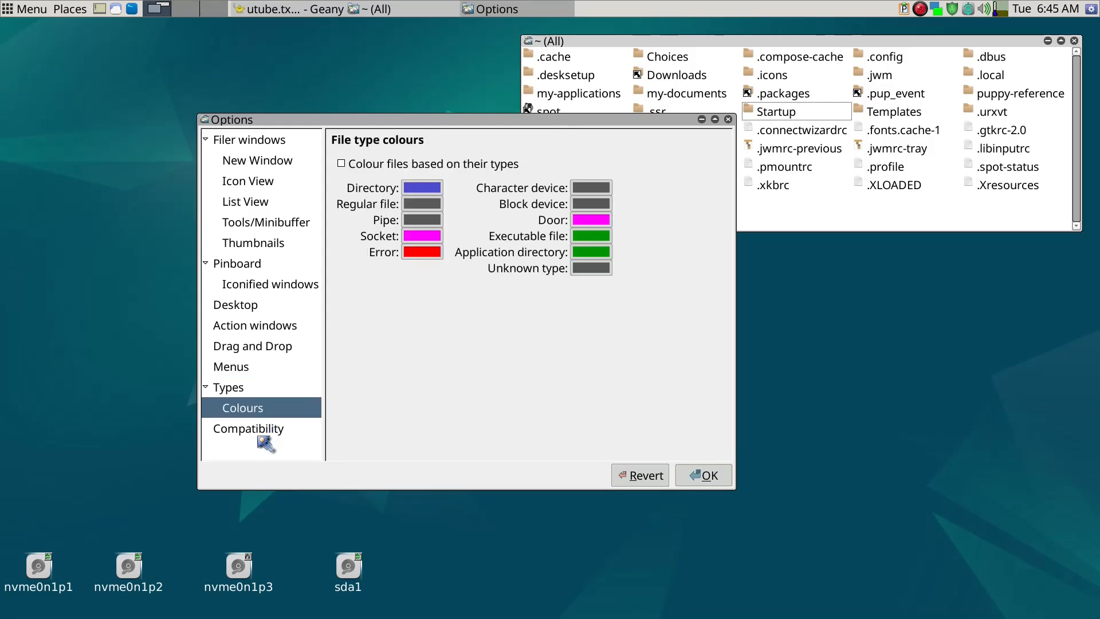
left_click(259, 436)
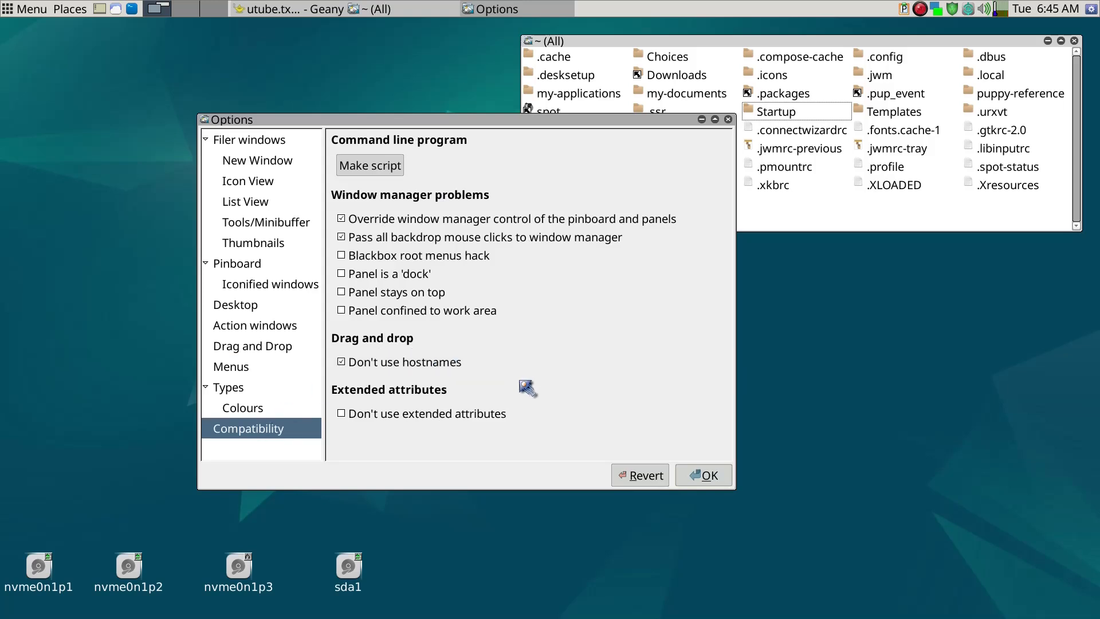
left_click(700, 476)
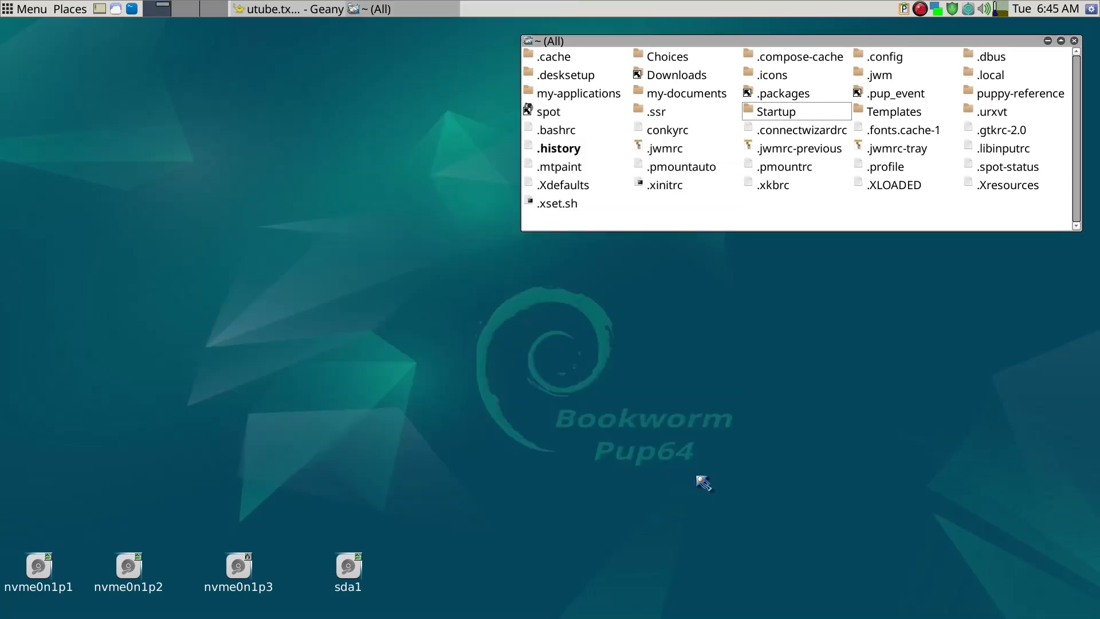
- Open the Downloads folder from the home directory and place its small window near the desktop's upper-left area
left_click(777, 210)
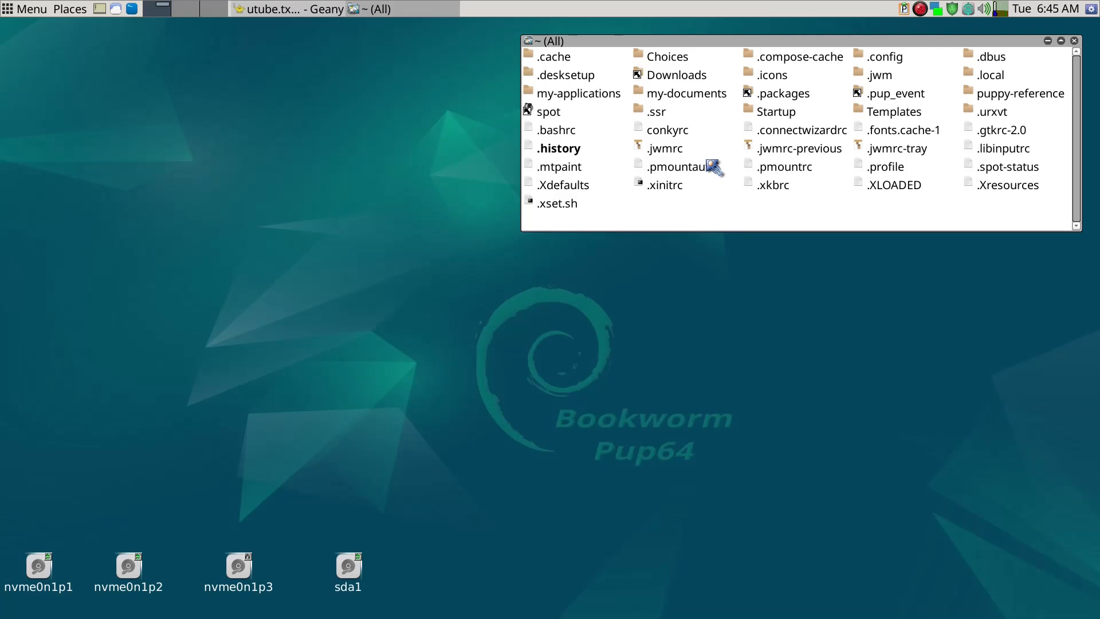
left_click_drag(630, 42, 630, 34)
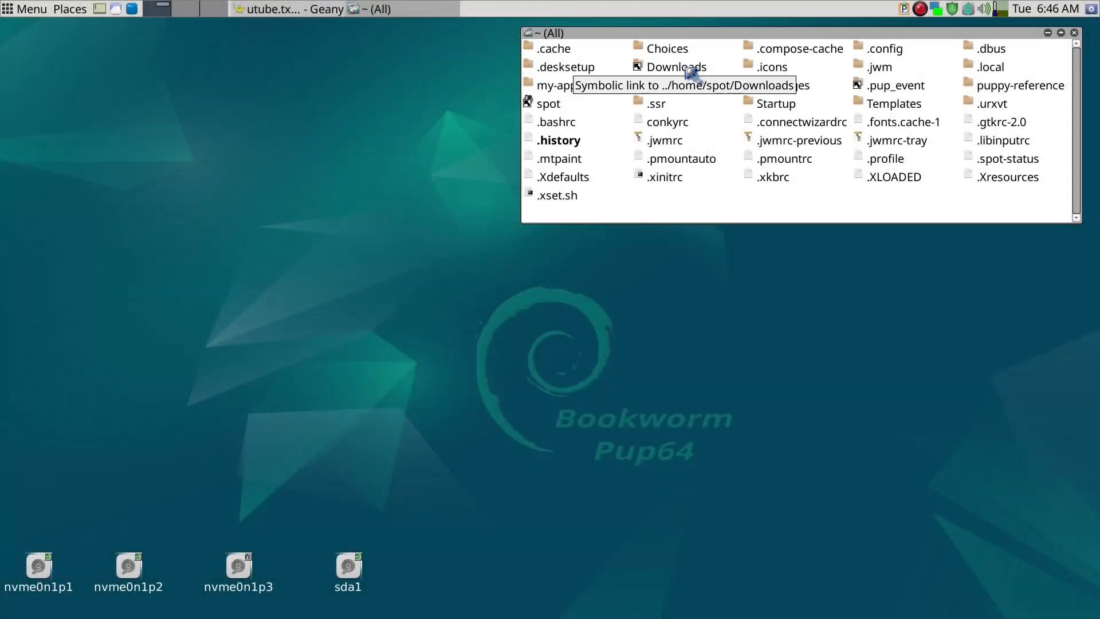
left_click(688, 70)
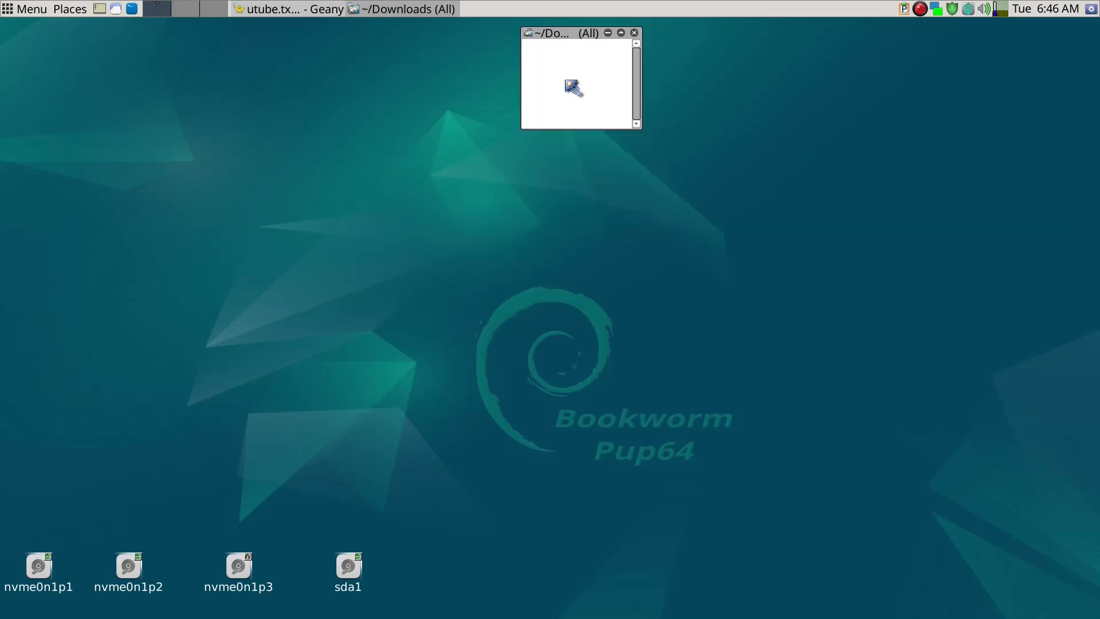
left_click_drag(567, 80, 254, 78)
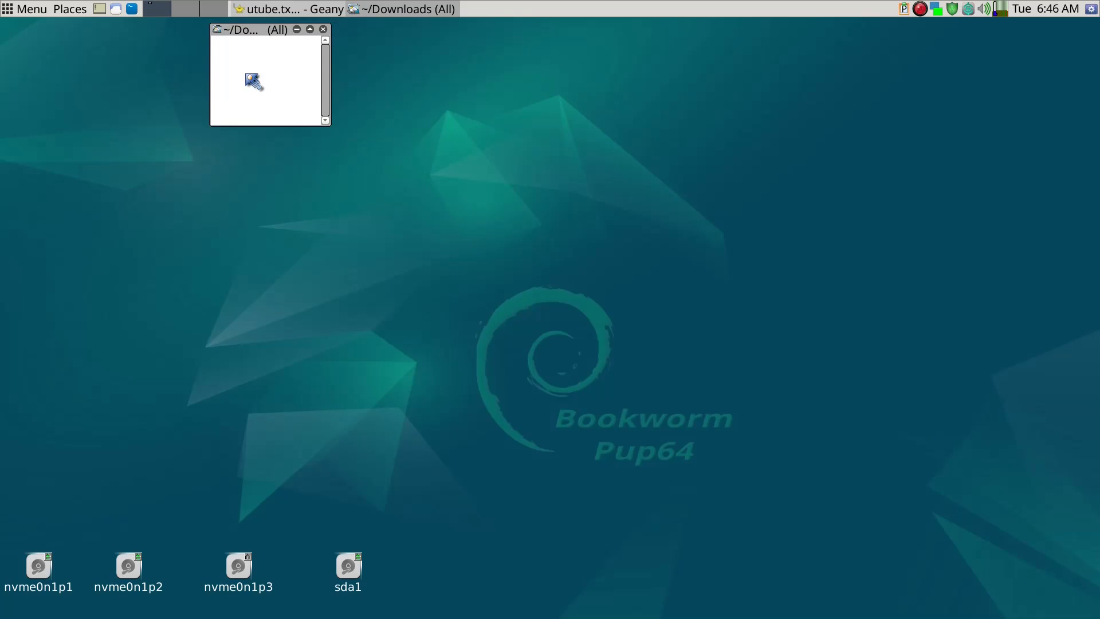
mouse_move(246, 75)
left_mouse_down()
mouse_move(326, 86)
mouse_move(251, 77)
left_mouse_up()
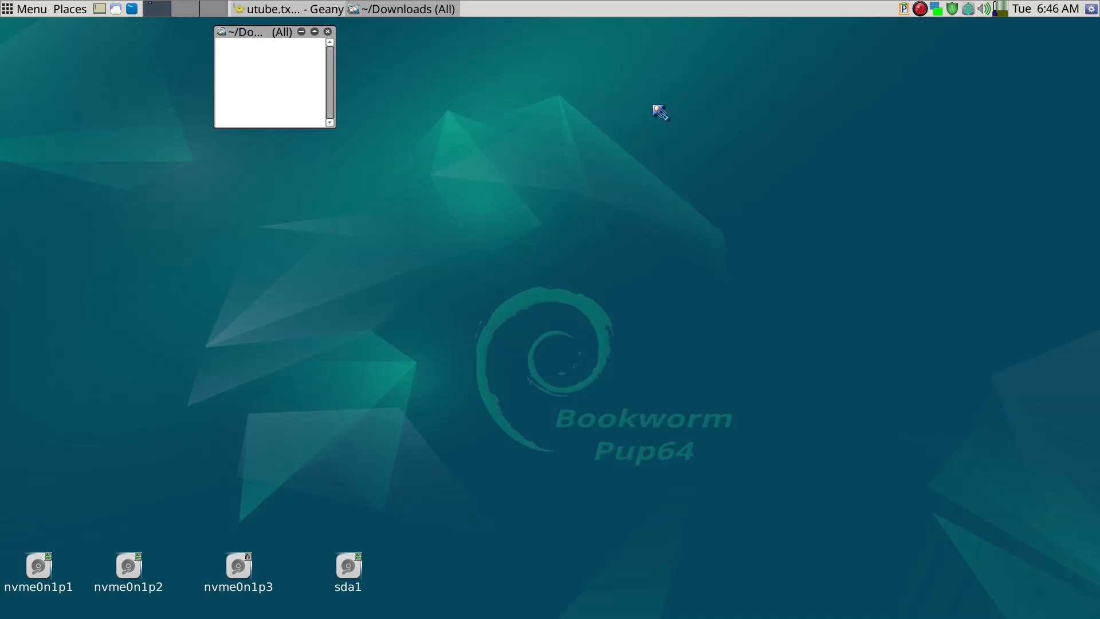
- Launch a second ROX-Filer window showing the home directory and place it in the desktop's upper-right corner
key("ctrl+space")
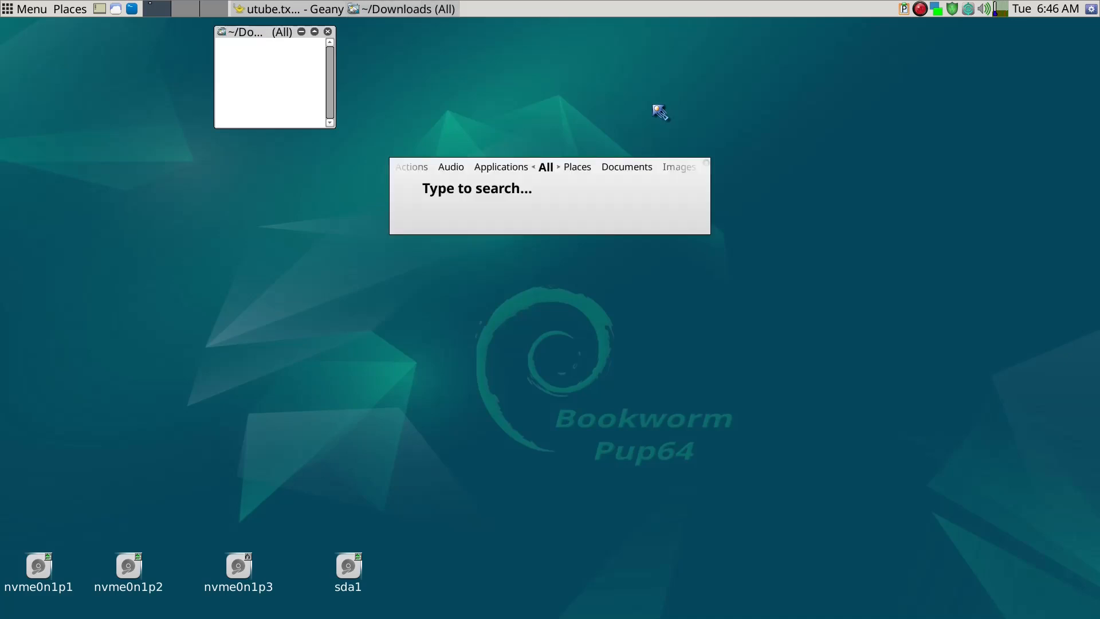
type("rox")
key("Return")
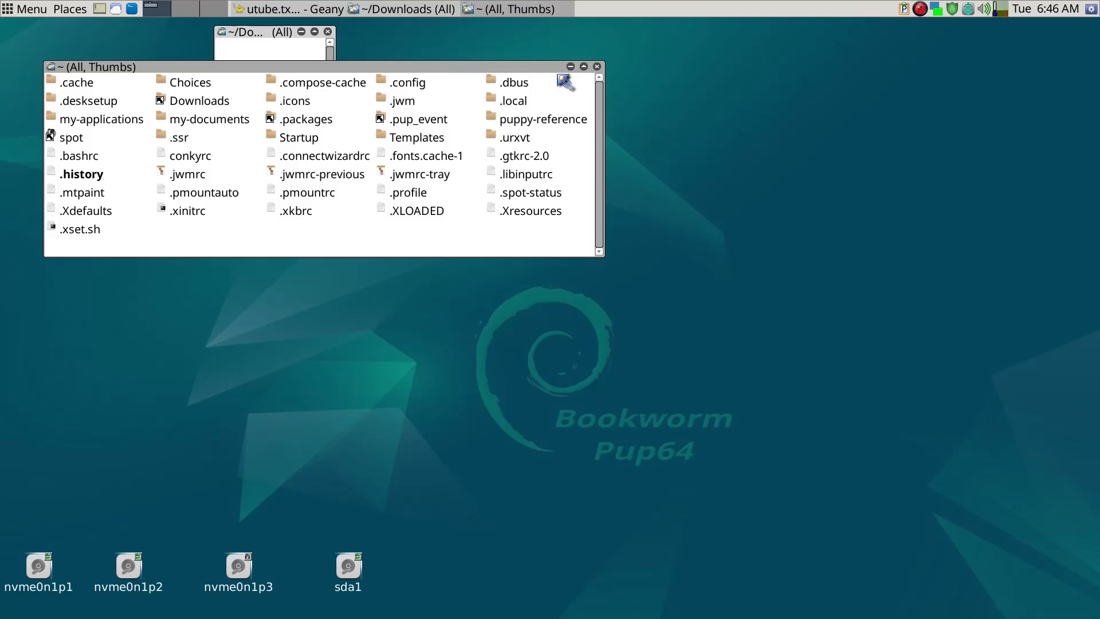
left_click_drag(550, 102, 1033, 59)
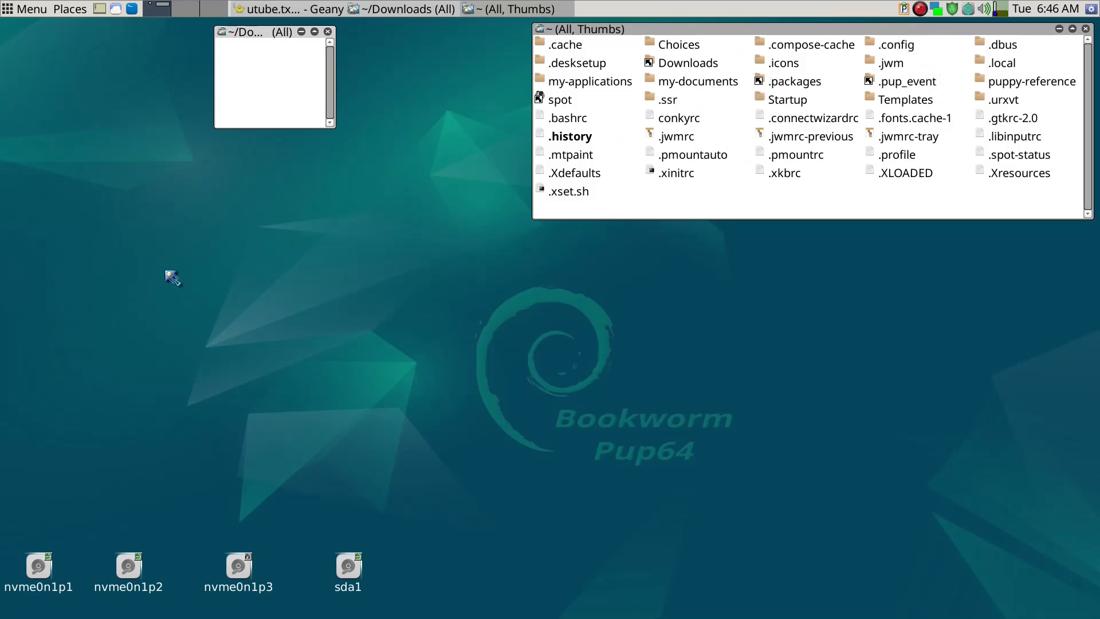
- Save the home window's current display settings for /root with every property included, from Position to Filter
right_click(685, 202)
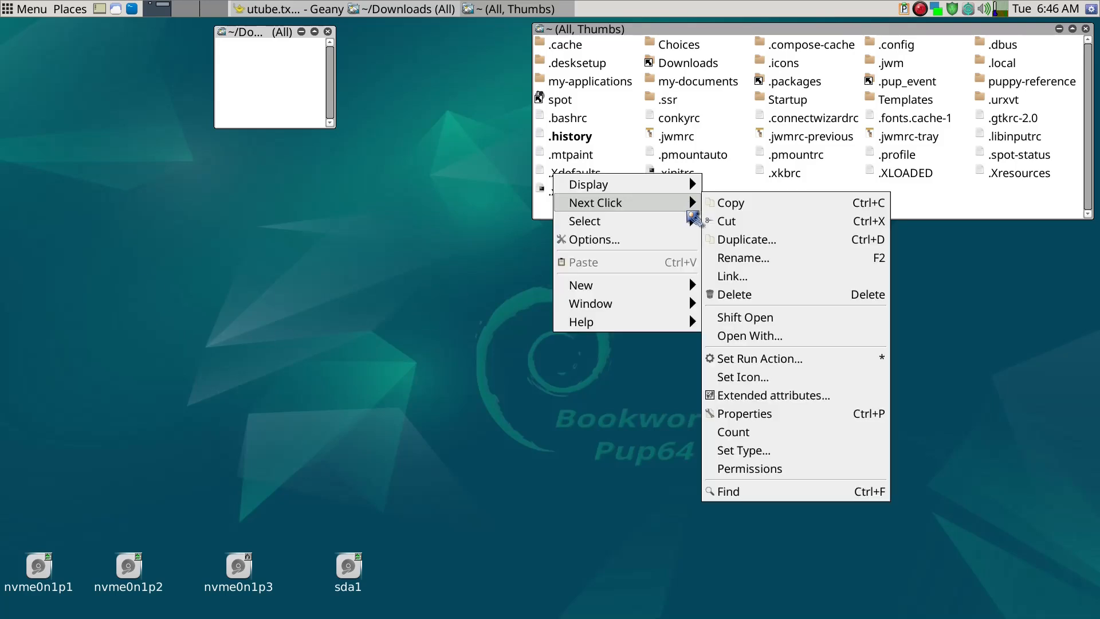
mouse_move(691, 224)
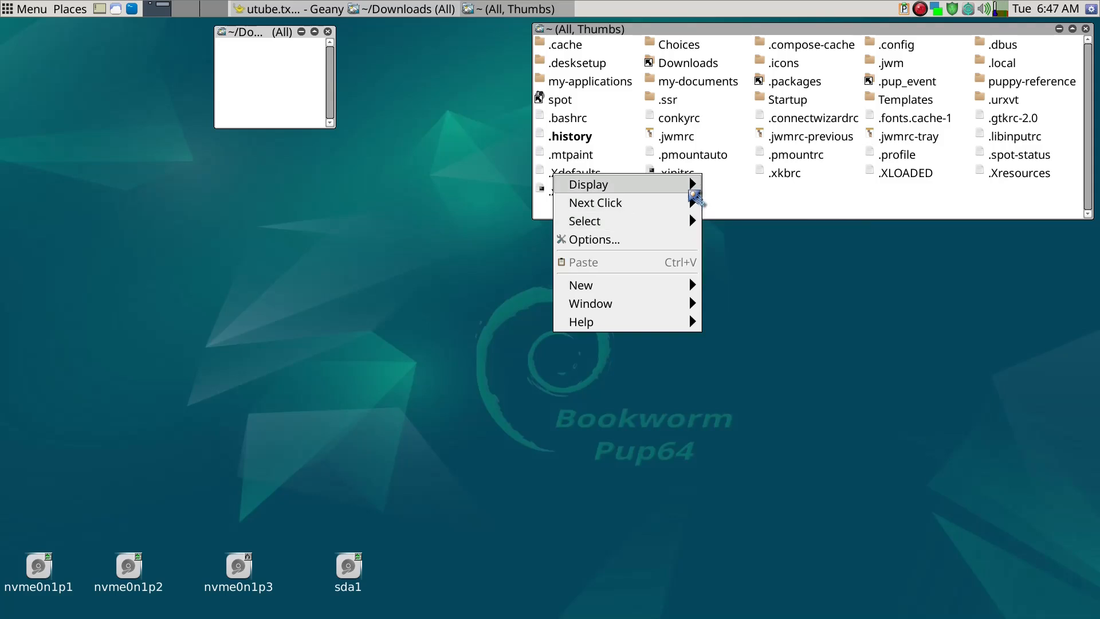
mouse_move(696, 189)
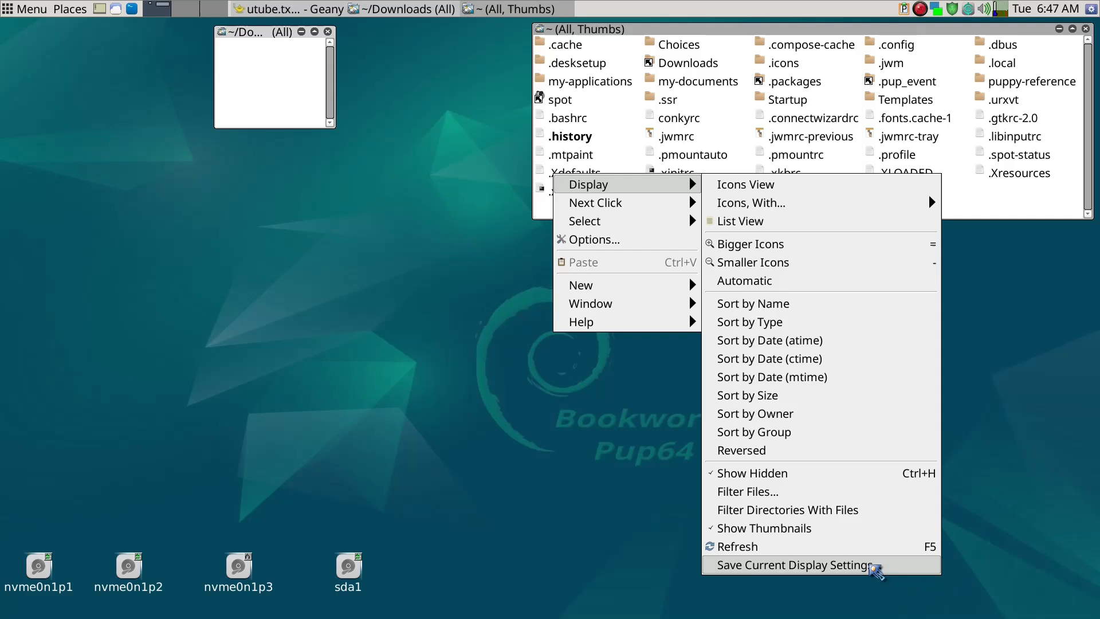
left_click(875, 569)
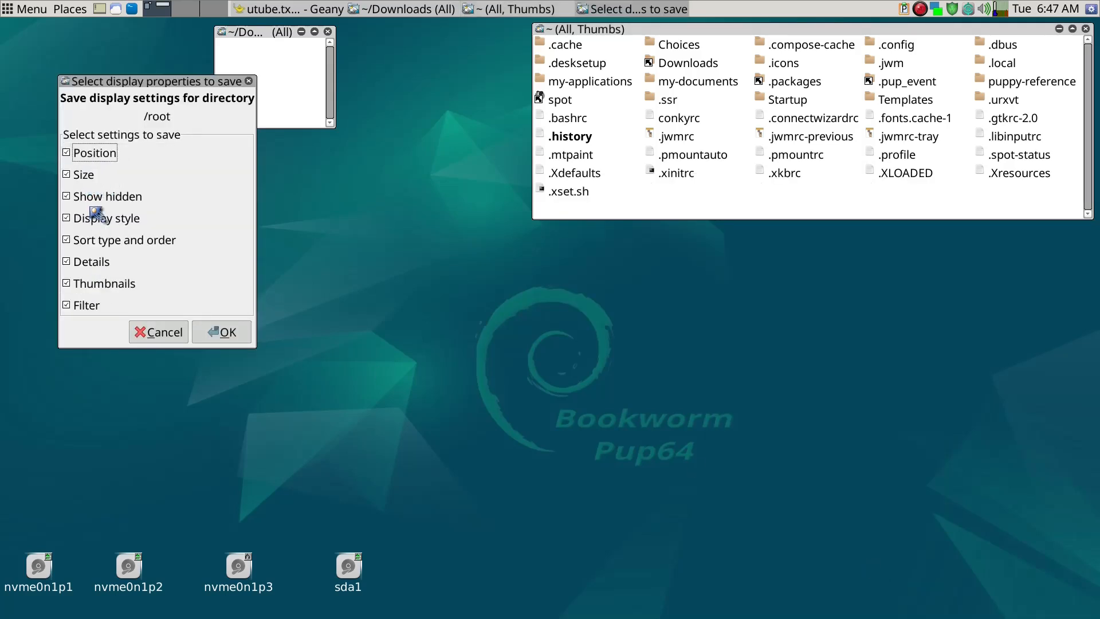
left_click(220, 337)
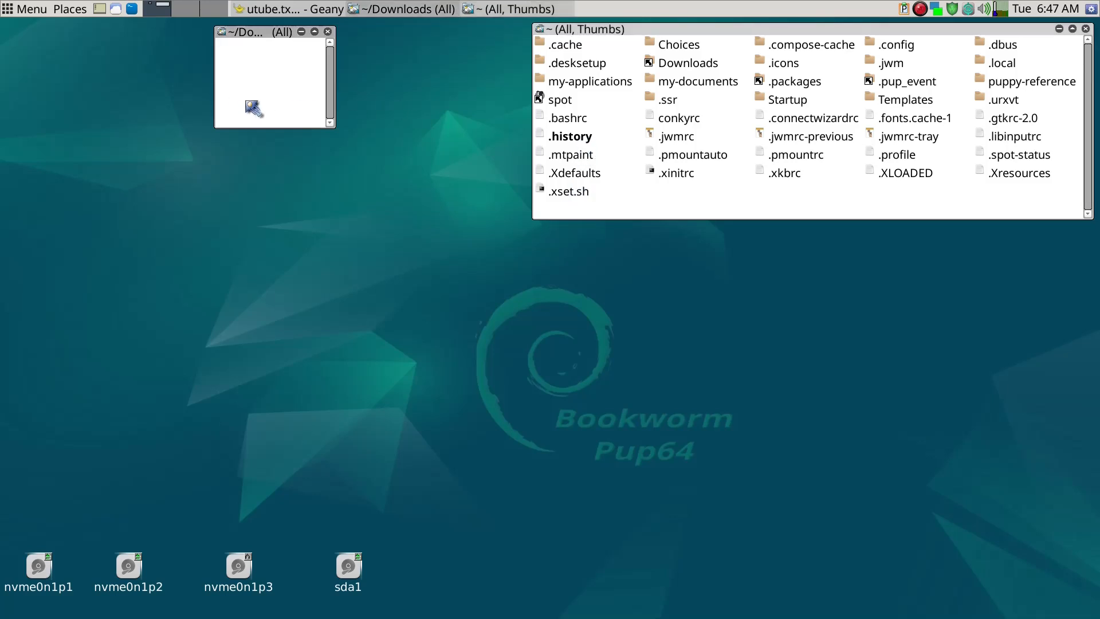
- Adjust the Downloads window's position slightly and save all of its current display settings for /root/Downloads
key("slash")
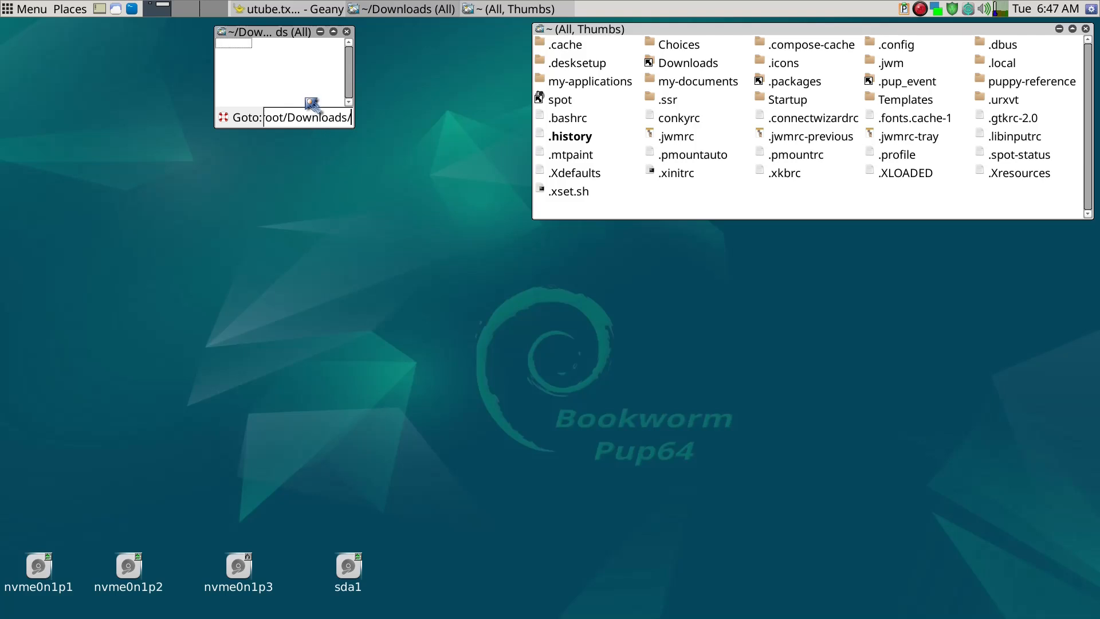
key("Escape")
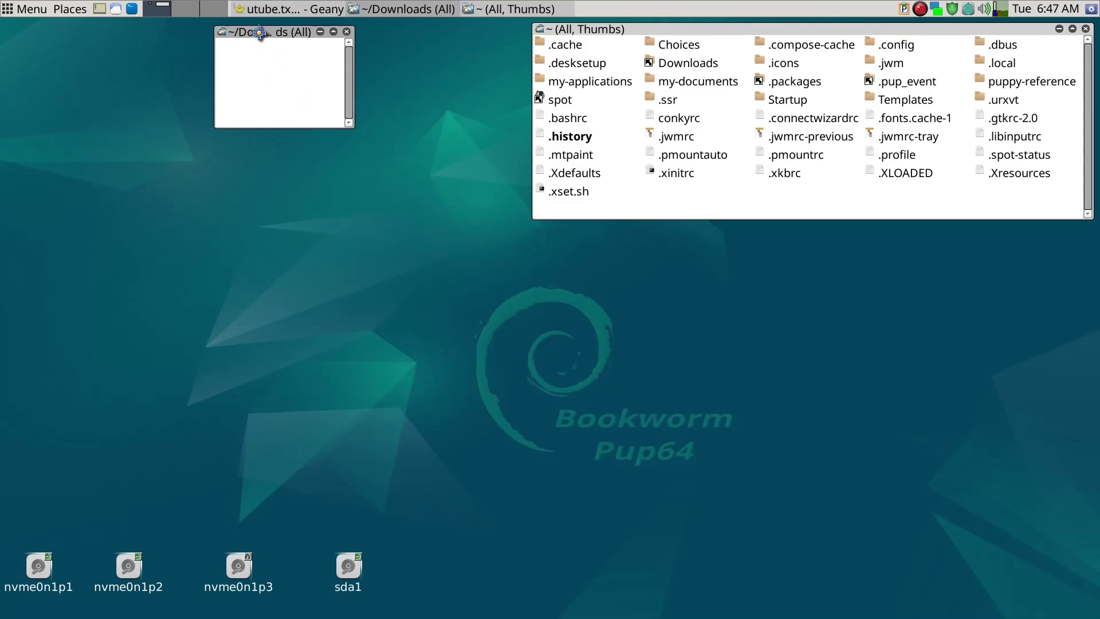
left_click_drag(260, 32, 245, 27)
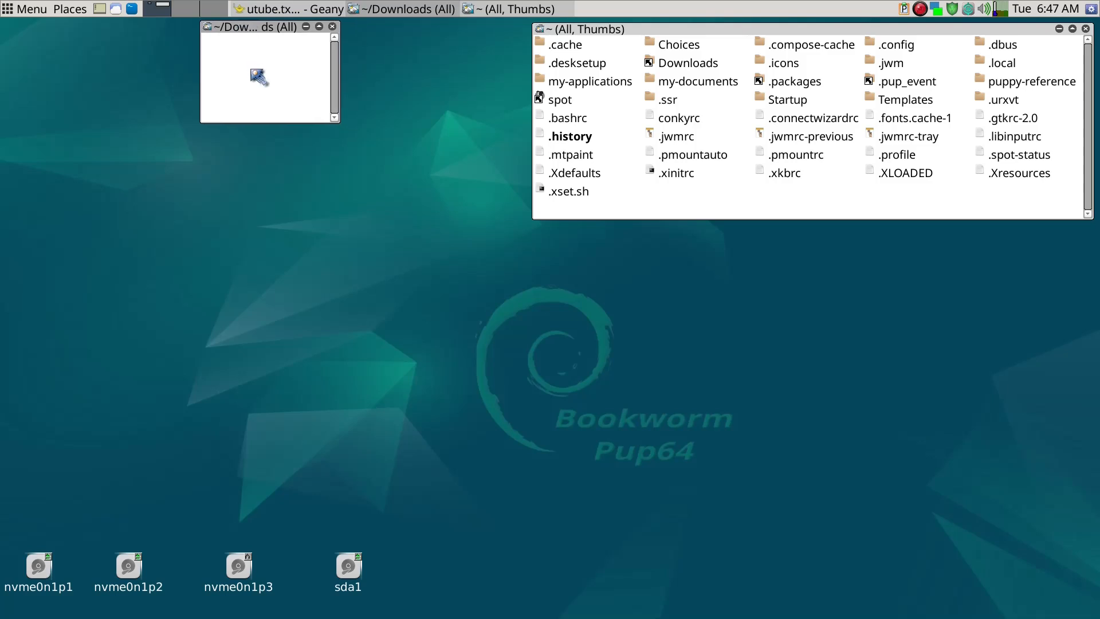
right_click(255, 73)
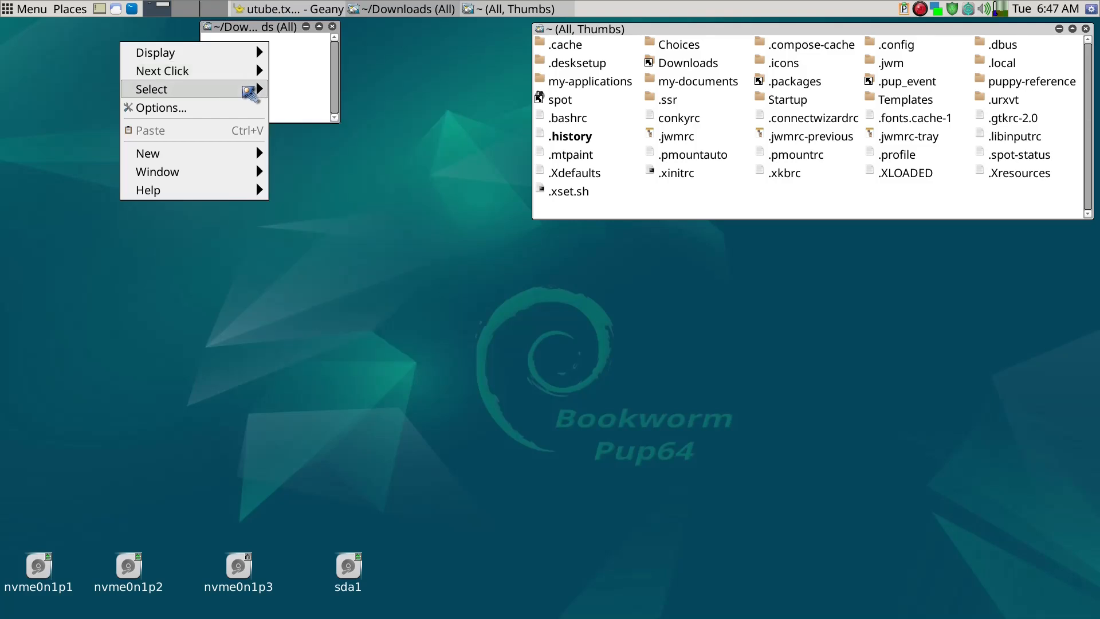
mouse_move(240, 55)
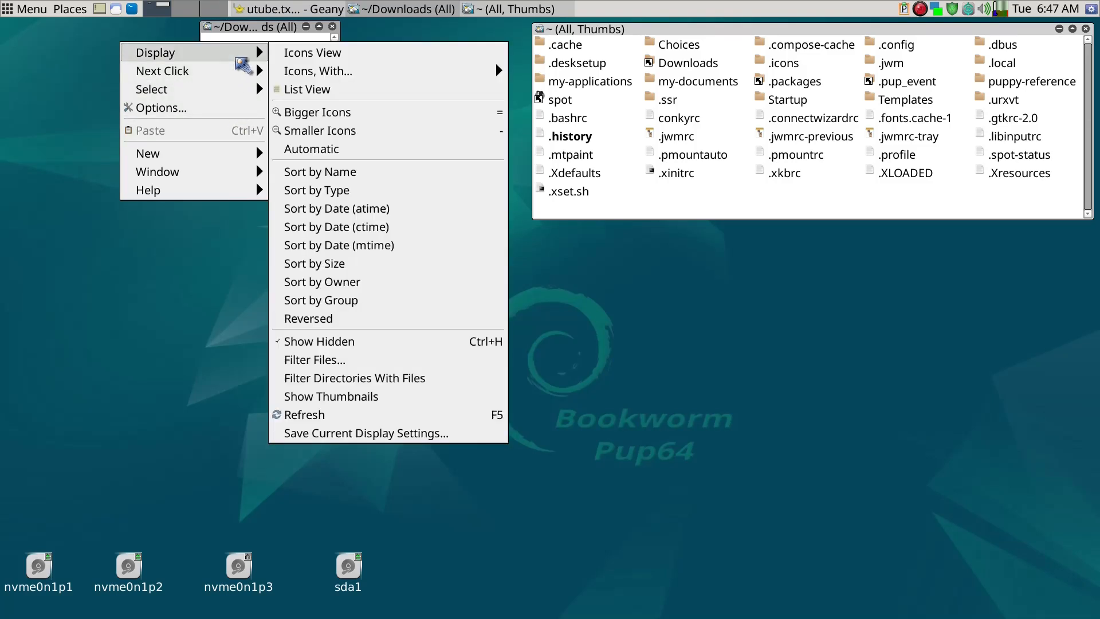
left_click(398, 433)
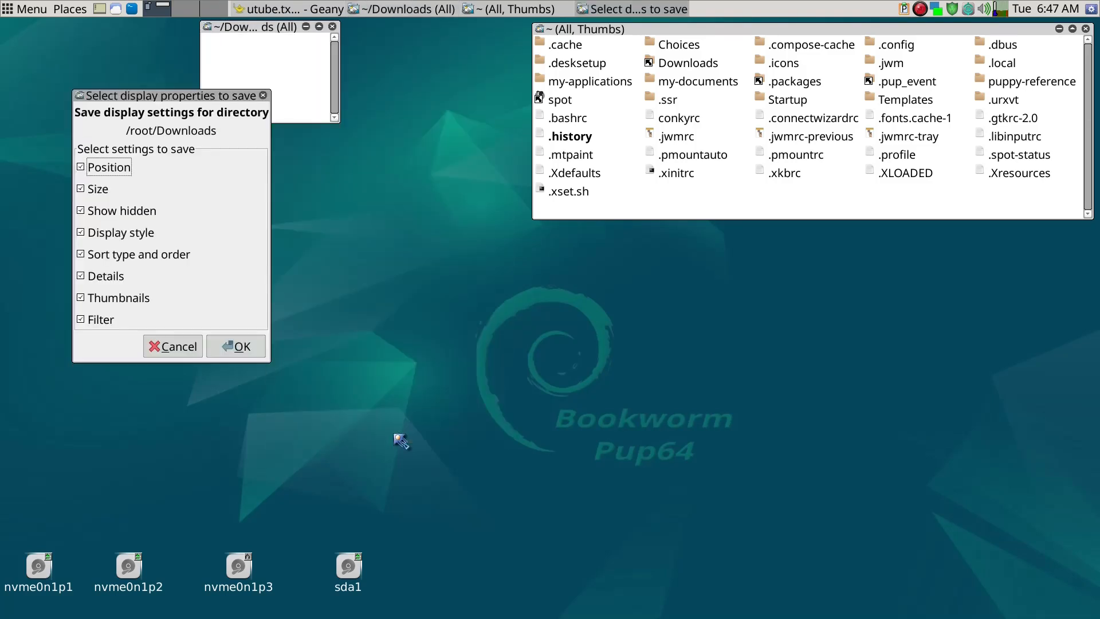
left_click(233, 359)
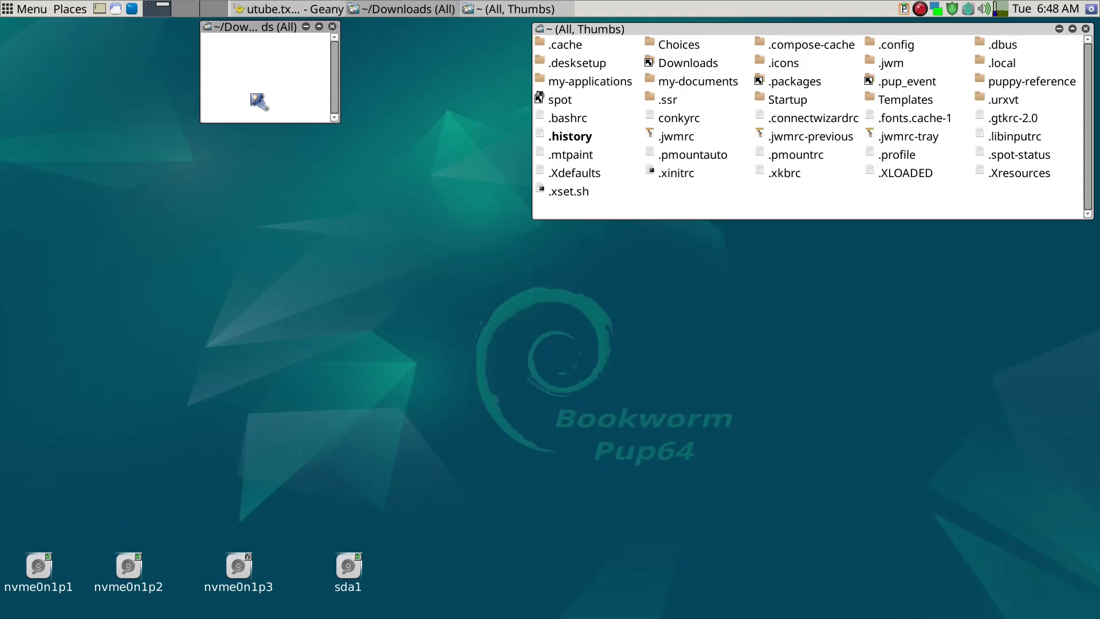
- Test the saved window placement by going up to the home directory, shifting its window, and reopening Downloads
key("BackSpace")
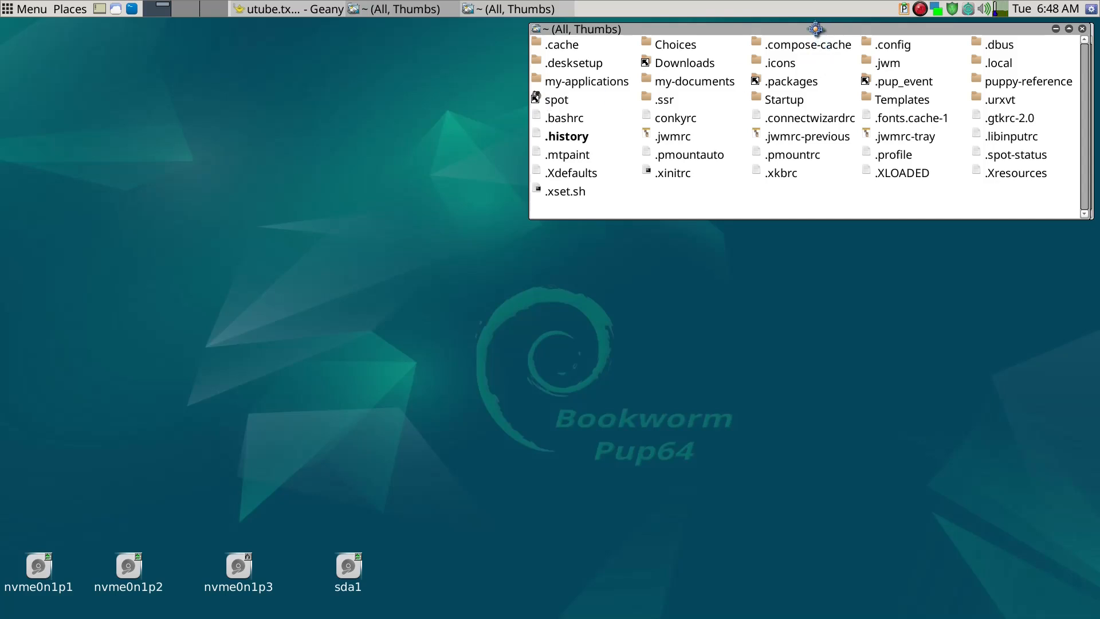
mouse_move(815, 28)
left_mouse_down()
mouse_move(806, 67)
mouse_move(806, 30)
left_mouse_up()
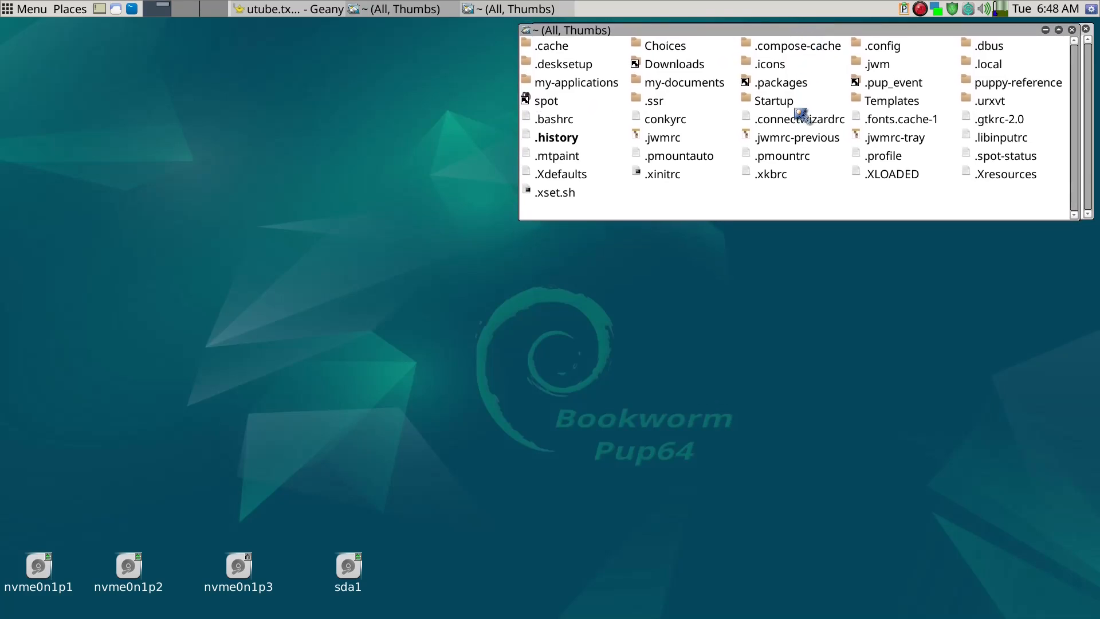
left_click(668, 64)
left_click_drag(643, 112, 329, 160)
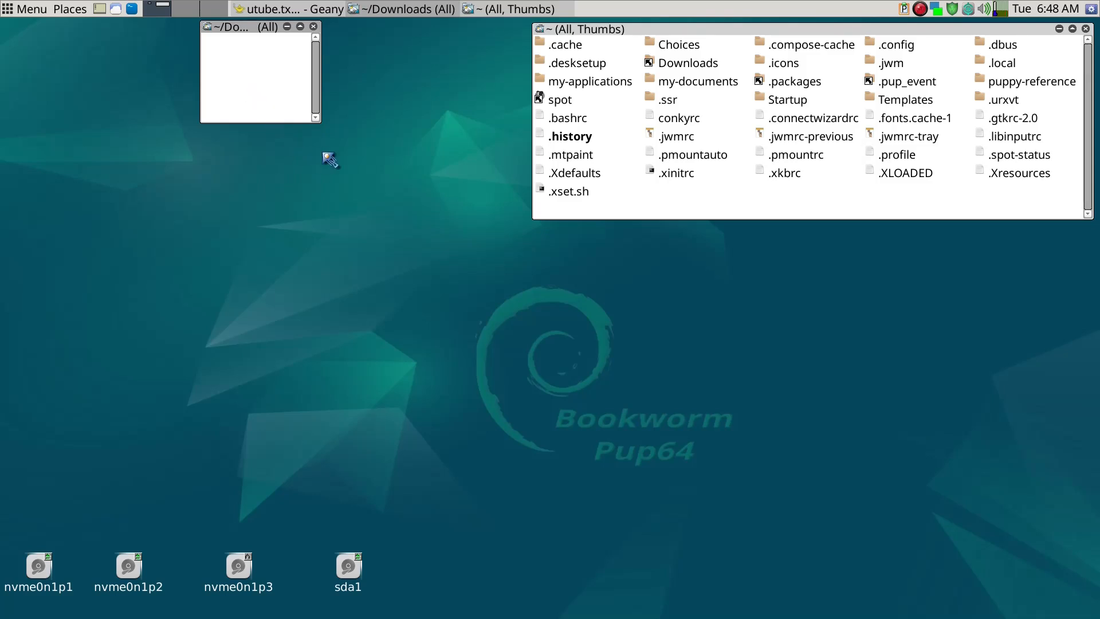
- Close both file manager windows and launch LXTerminal
key("alt+F4")
key("alt+F4")
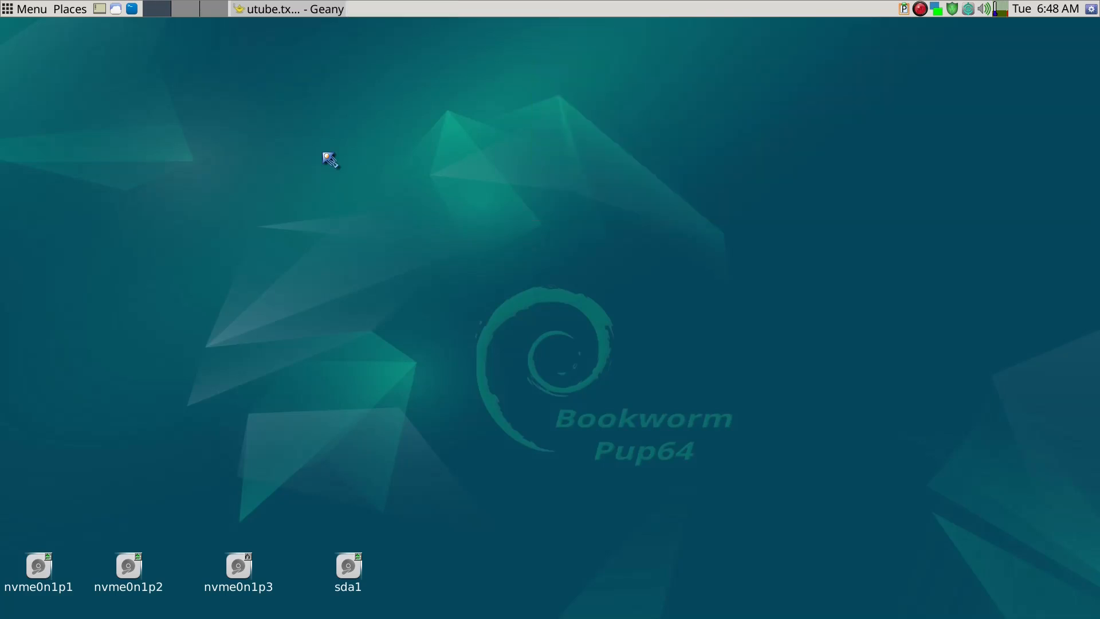
key("ctrl+space")
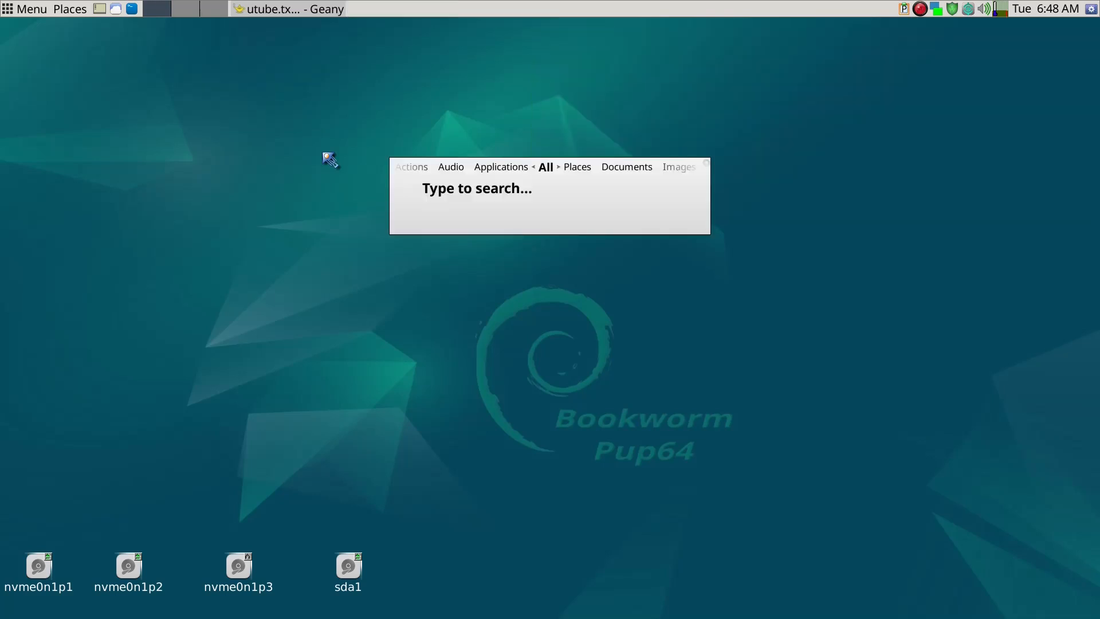
type("lxte")
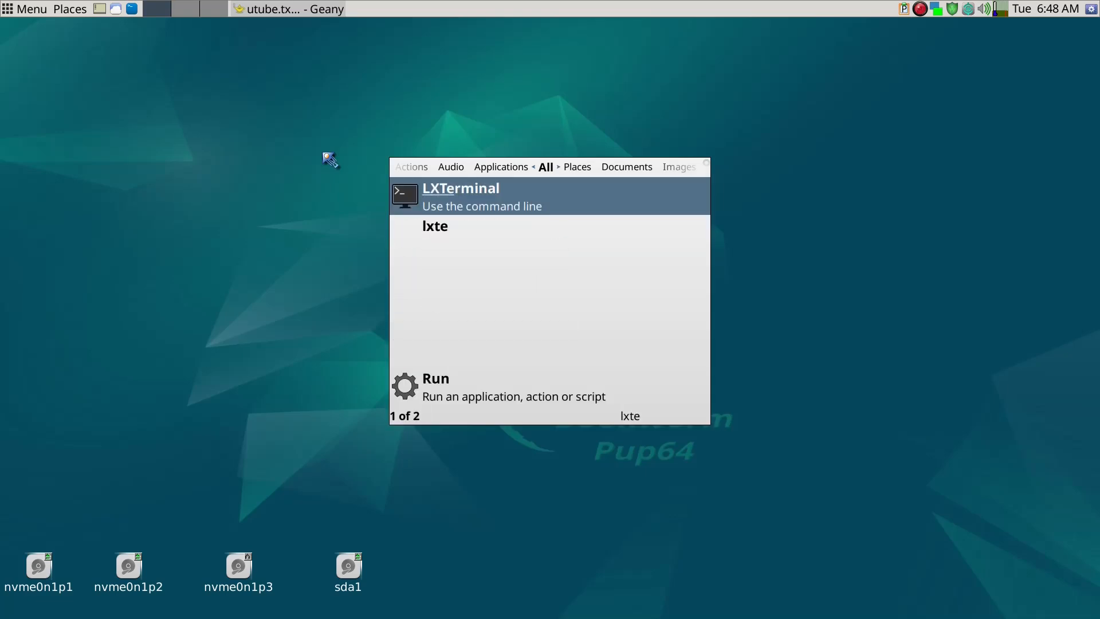
key("Return")
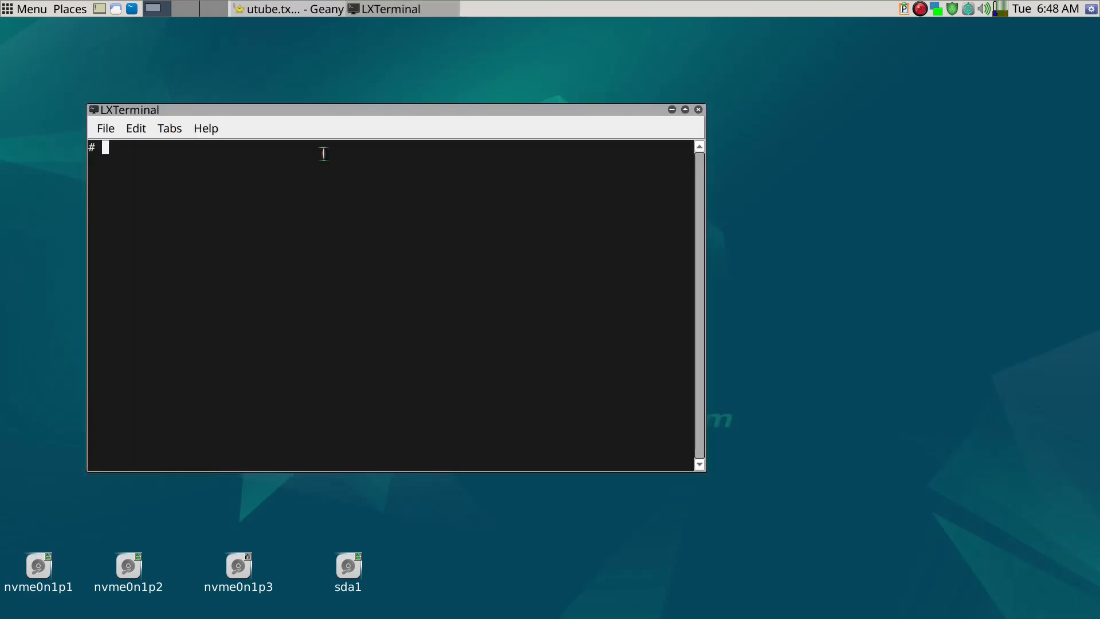
- Run the command "rox /root /root/Downloads & exit" in the terminal to open both folders and close the terminal
type("rox /root /root/Downloads &")
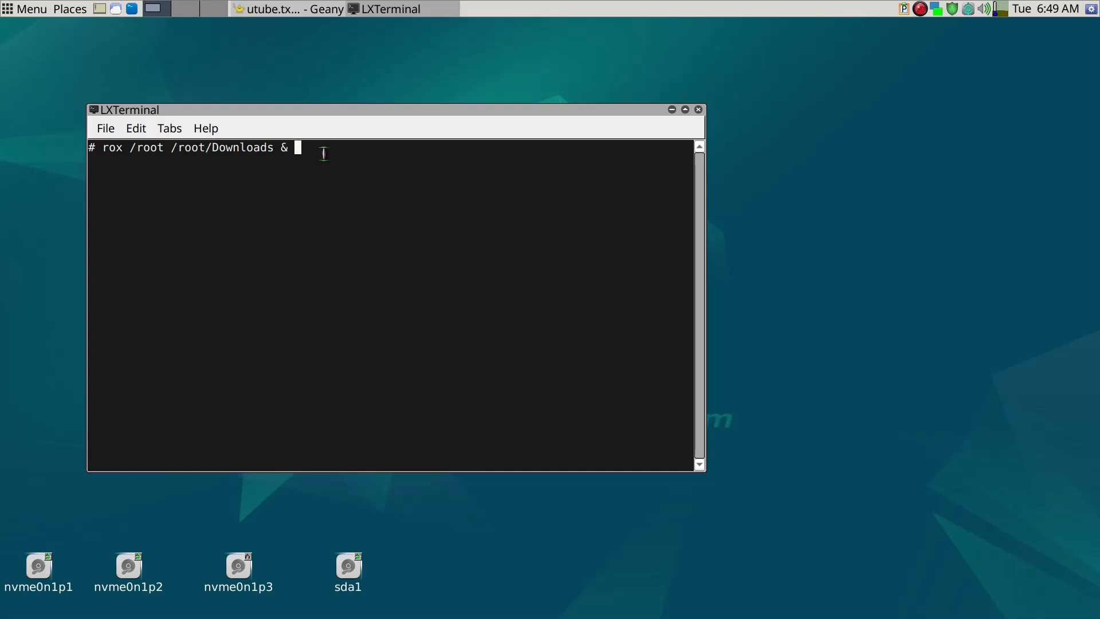
left_click_drag(350, 114, 369, 178)
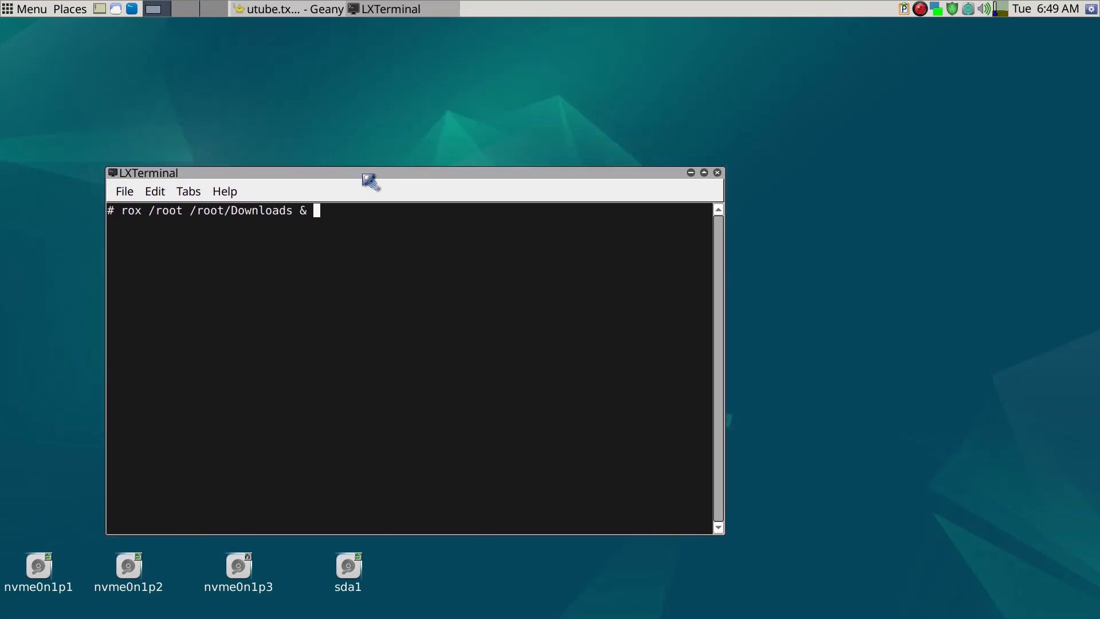
type("exit")
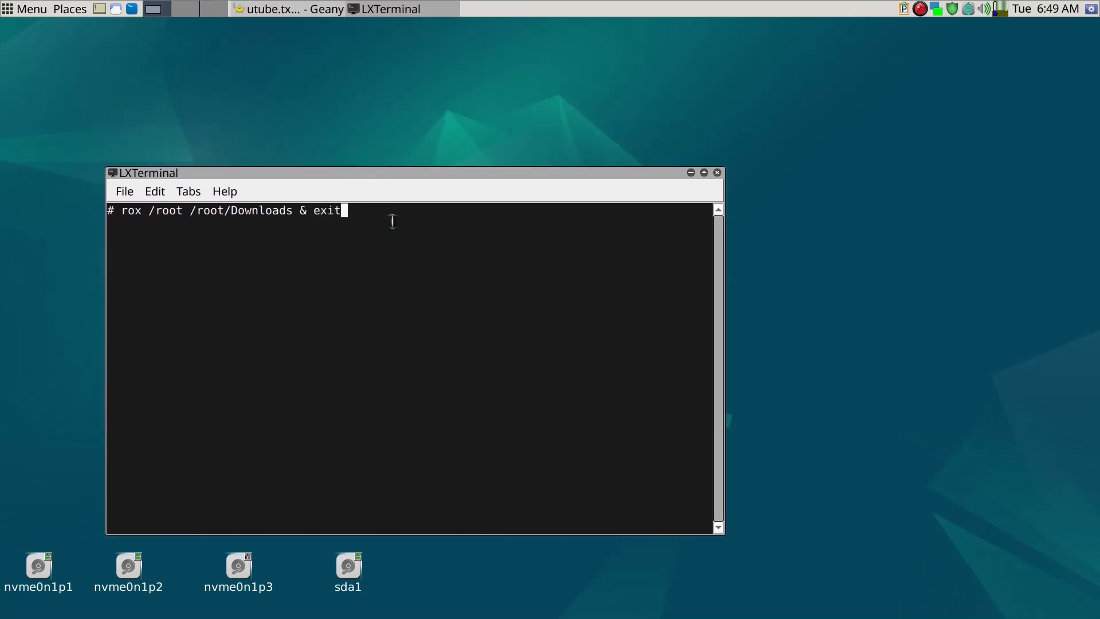
key("Return")
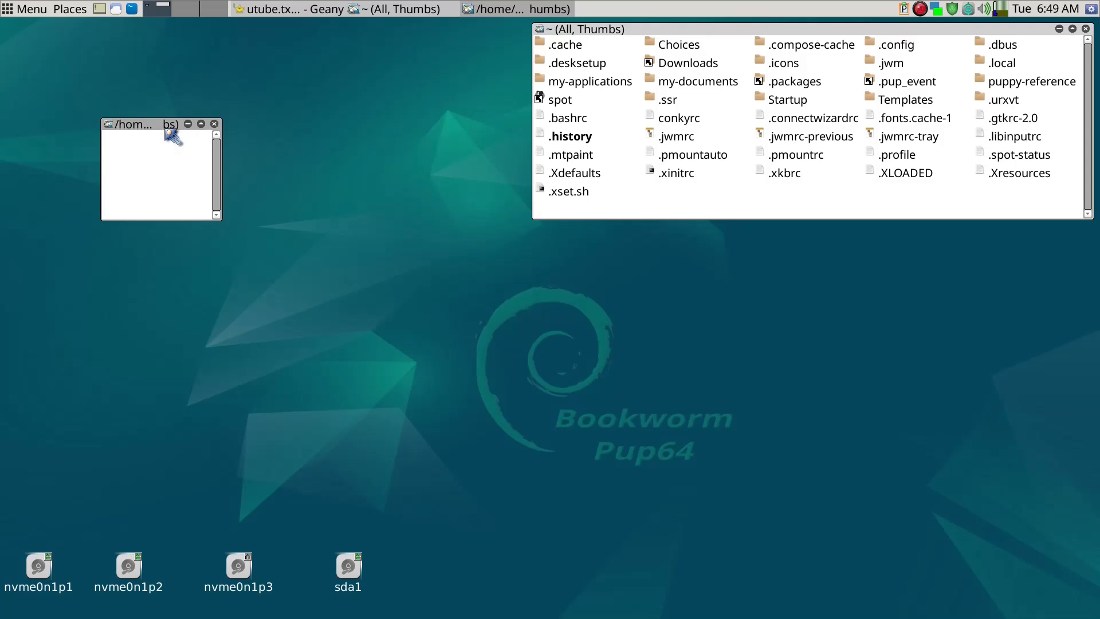
- Reposition the Downloads window and move the conkyrc file from the home folder into it
left_click_drag(164, 127, 193, 73)
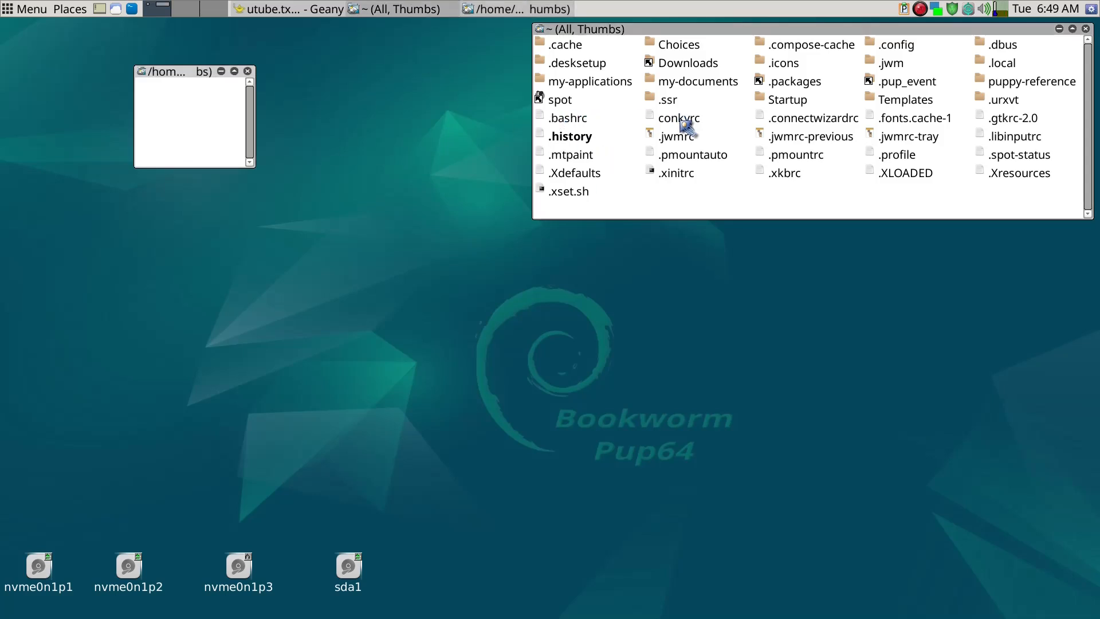
left_click_drag(678, 119, 213, 130)
left_click(213, 130)
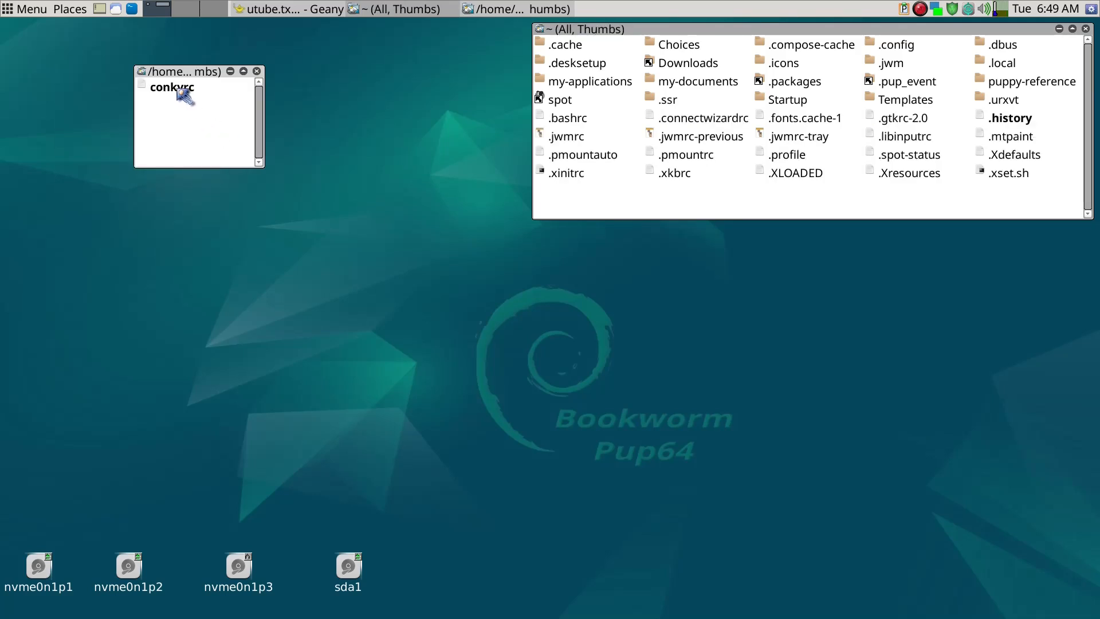
- Move the conkyrc file from Downloads back into the home folder and shift the home window slightly
left_click_drag(172, 87, 676, 197)
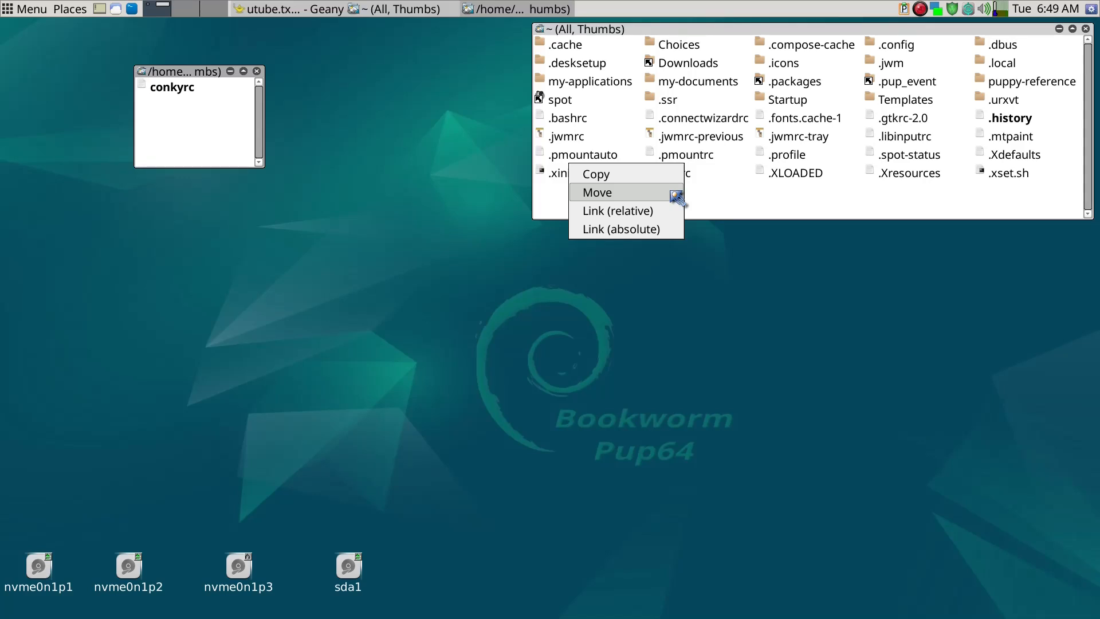
left_click(676, 197)
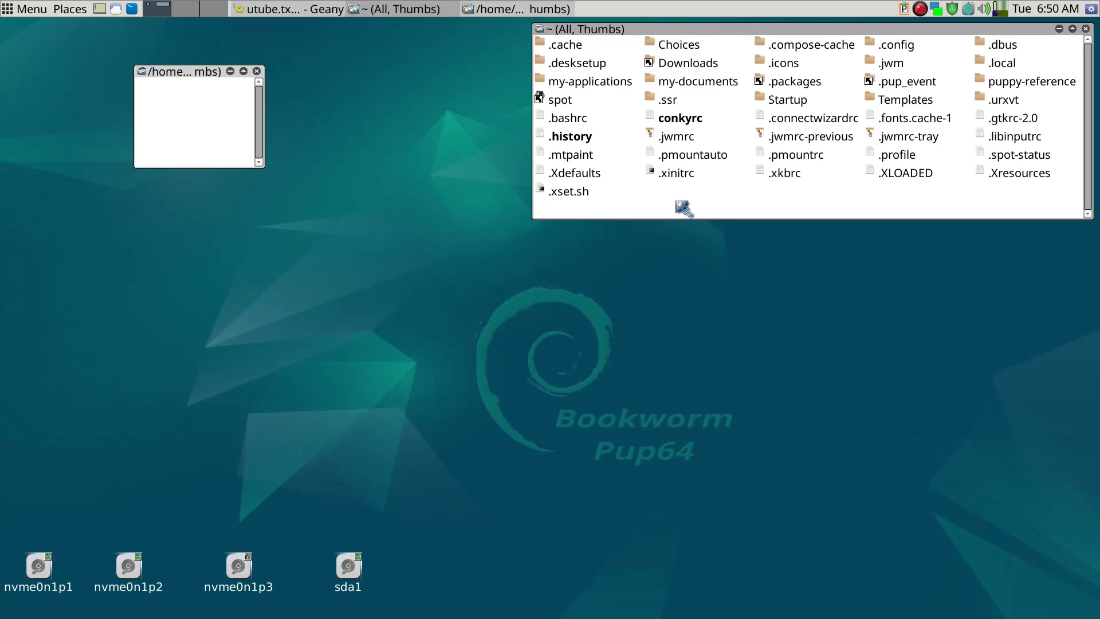
left_click_drag(768, 29, 768, 58)
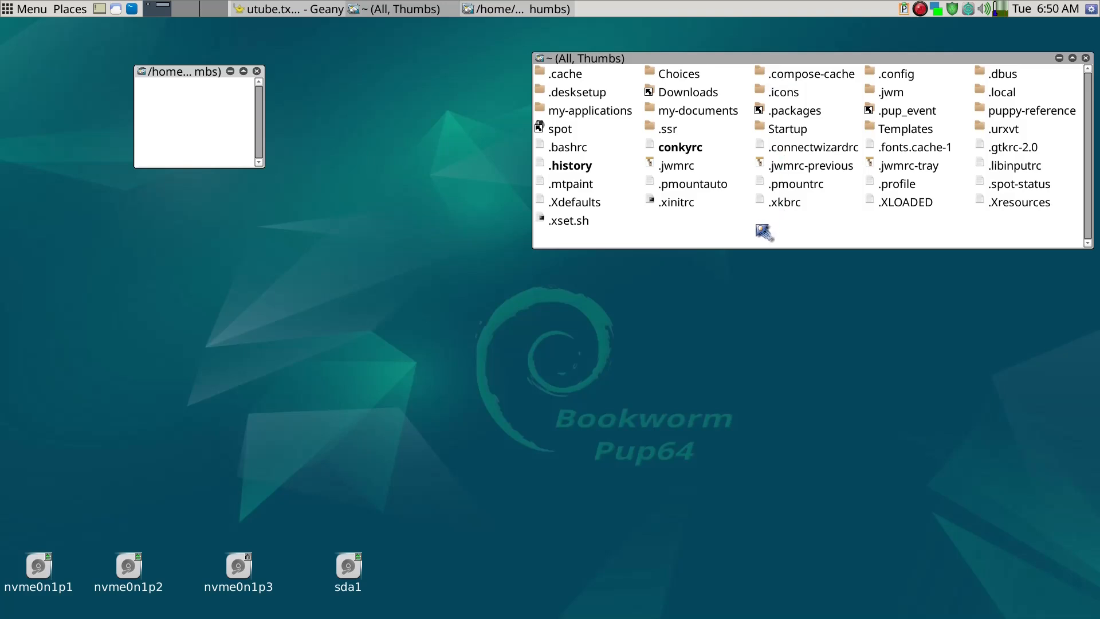
left_click_drag(738, 56, 733, 41)
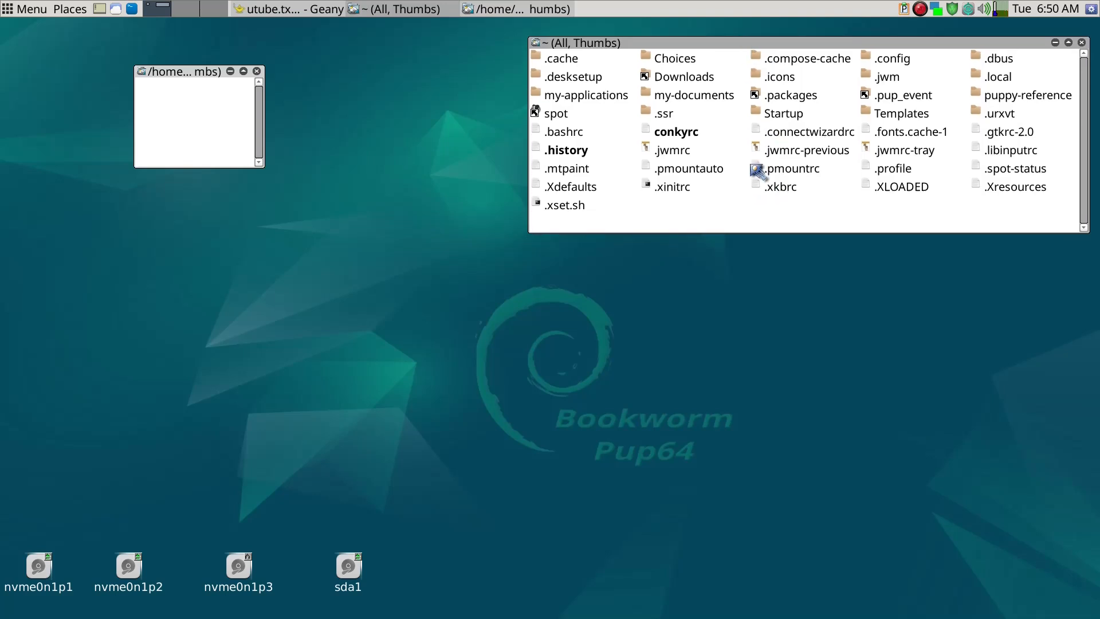